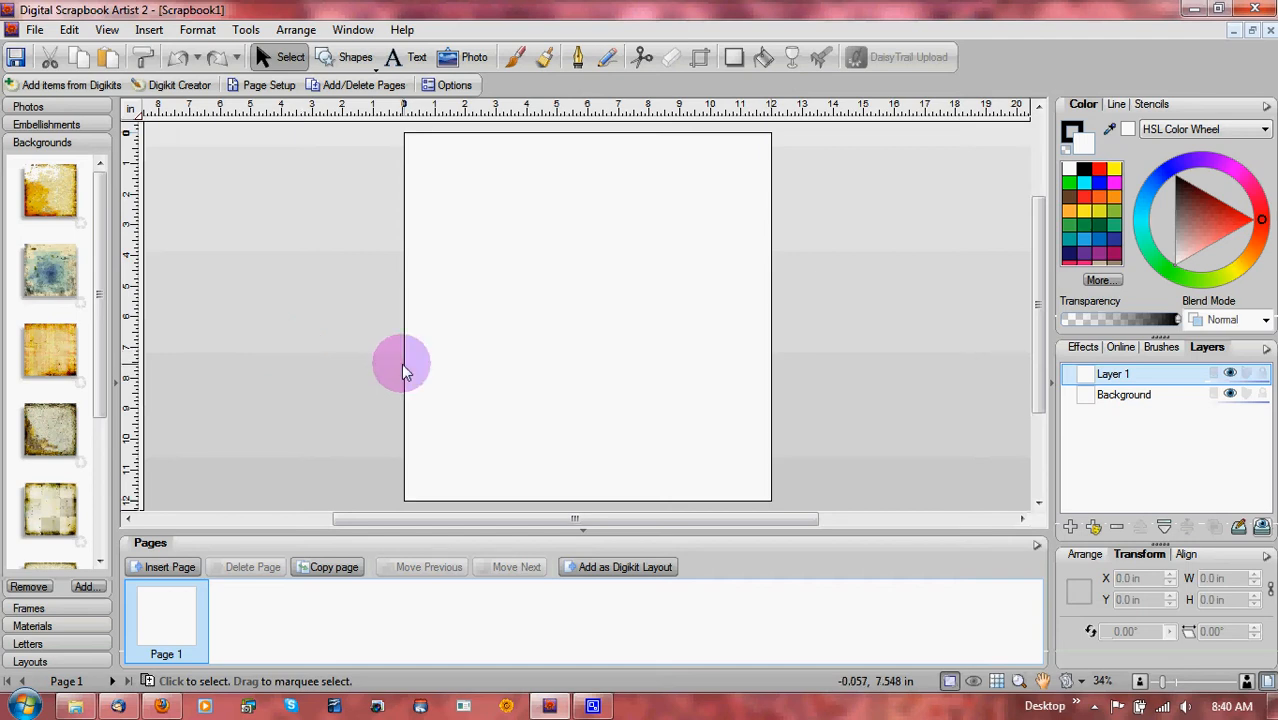
pyautogui.click(1230, 394)
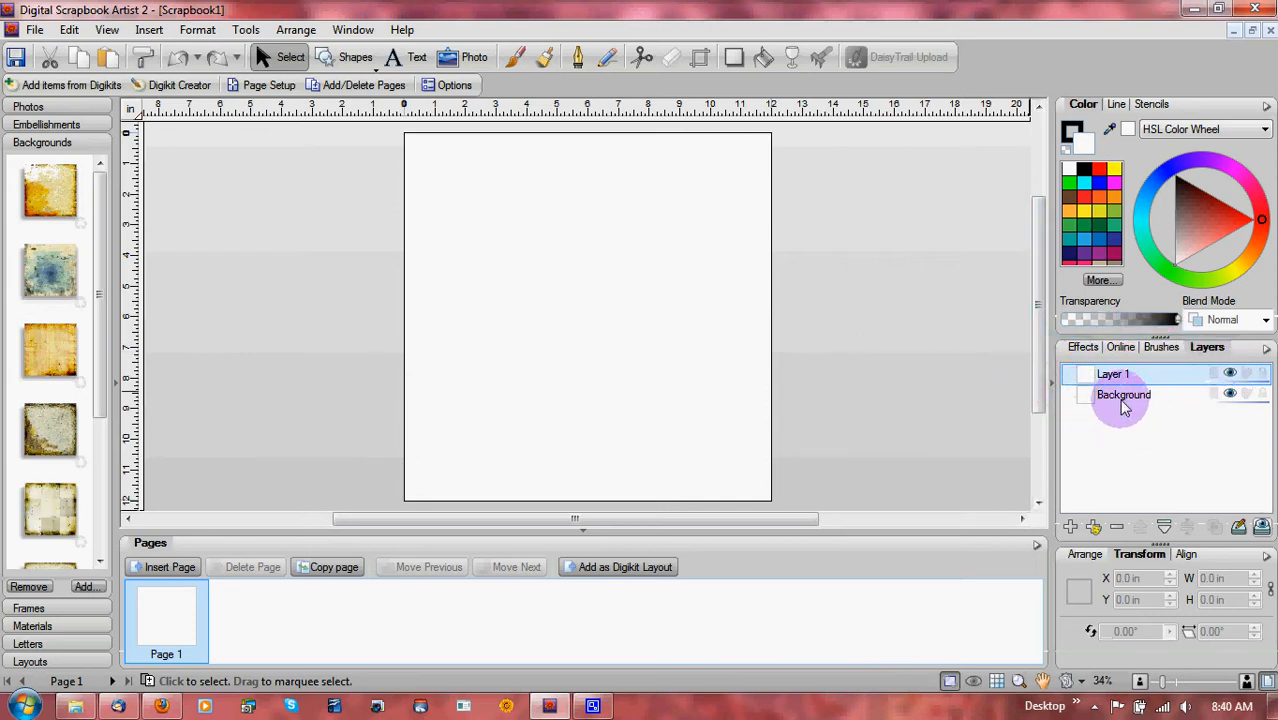
pyautogui.click(1123, 400)
pyautogui.click(1118, 374)
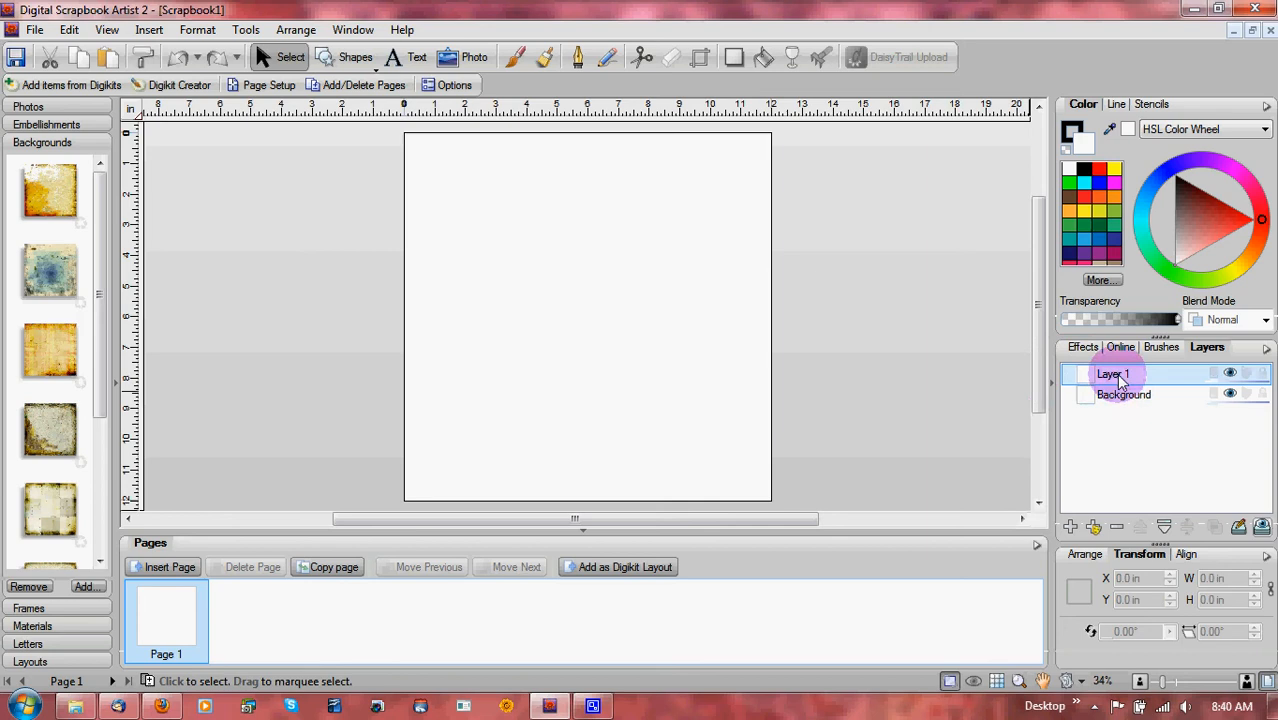
pyautogui.click(1231, 396)
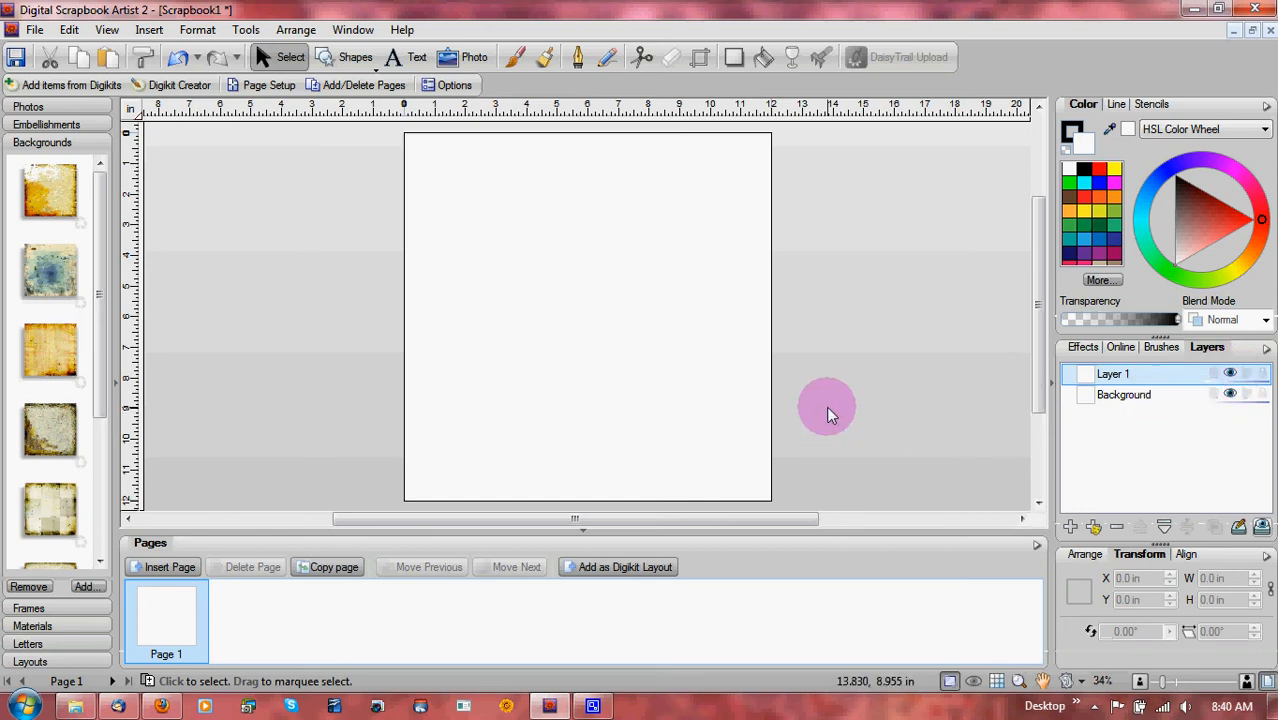
# - Place the blue grunge background on the page, scaled to about 8.1 in square and shifted toward the page's lower right
pyautogui.moveTo(48, 265); pyautogui.dragTo(521, 306)
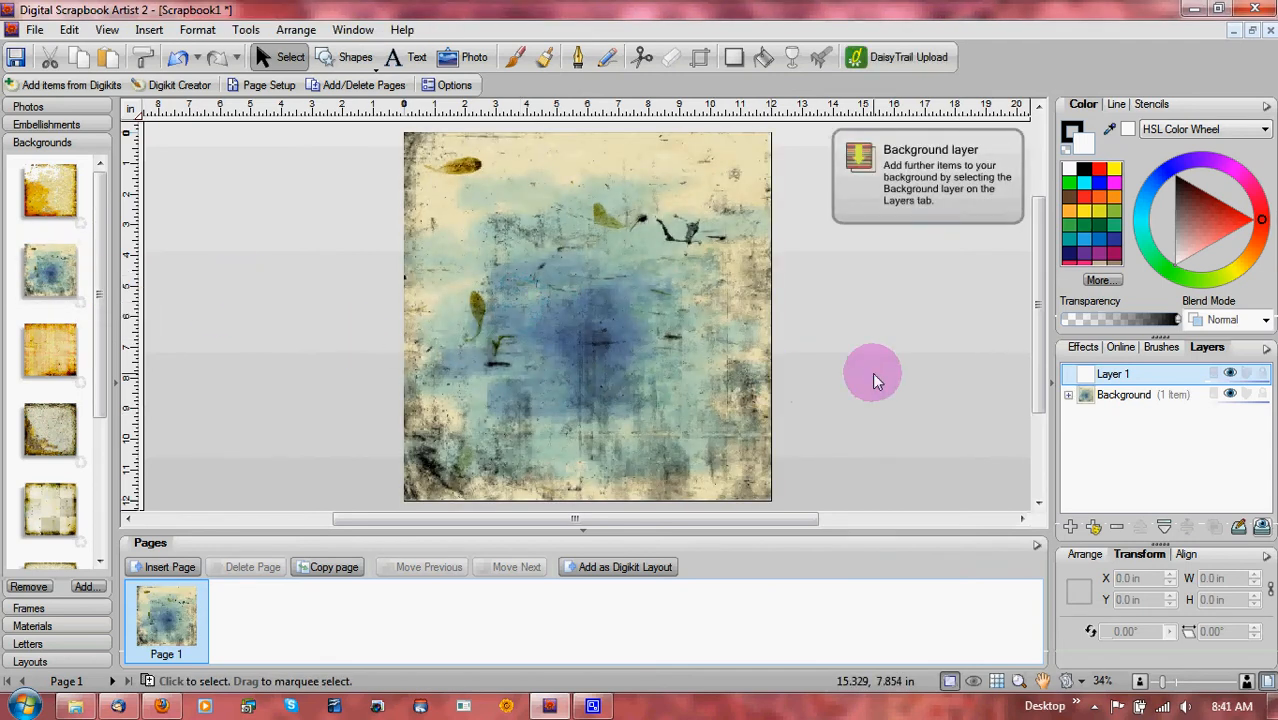
pyautogui.click(1069, 397)
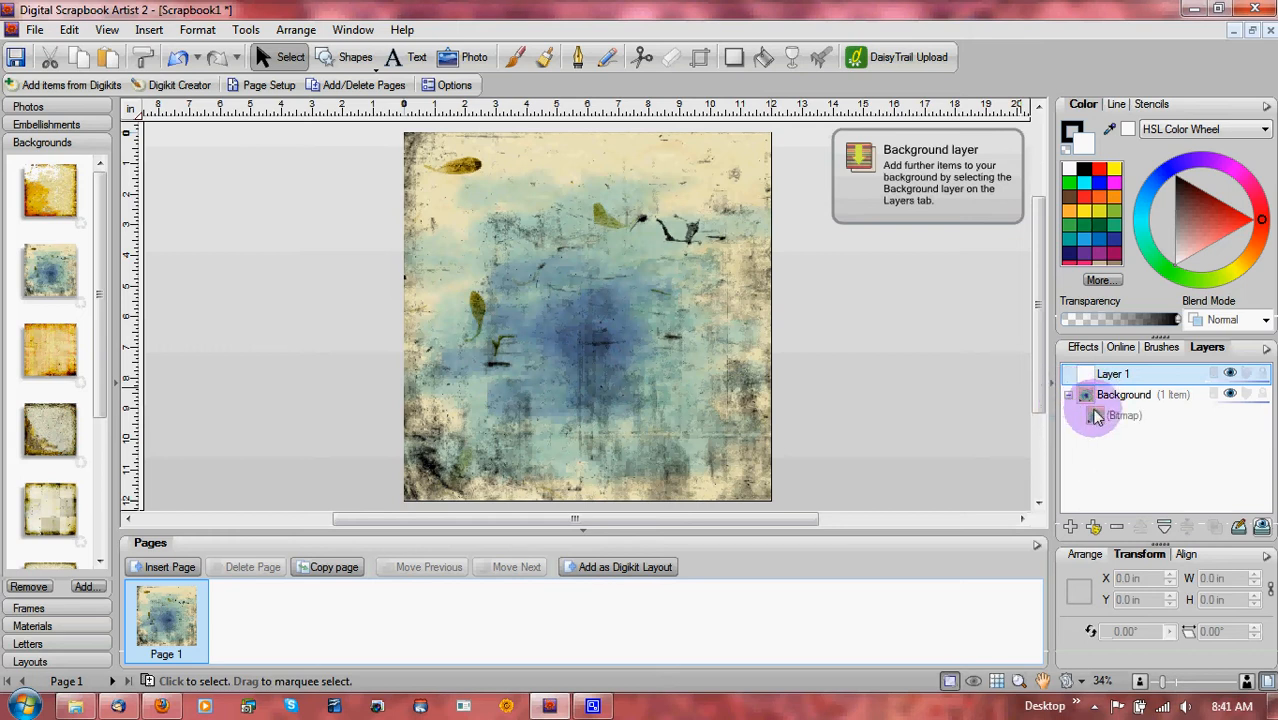
pyautogui.click(1096, 418)
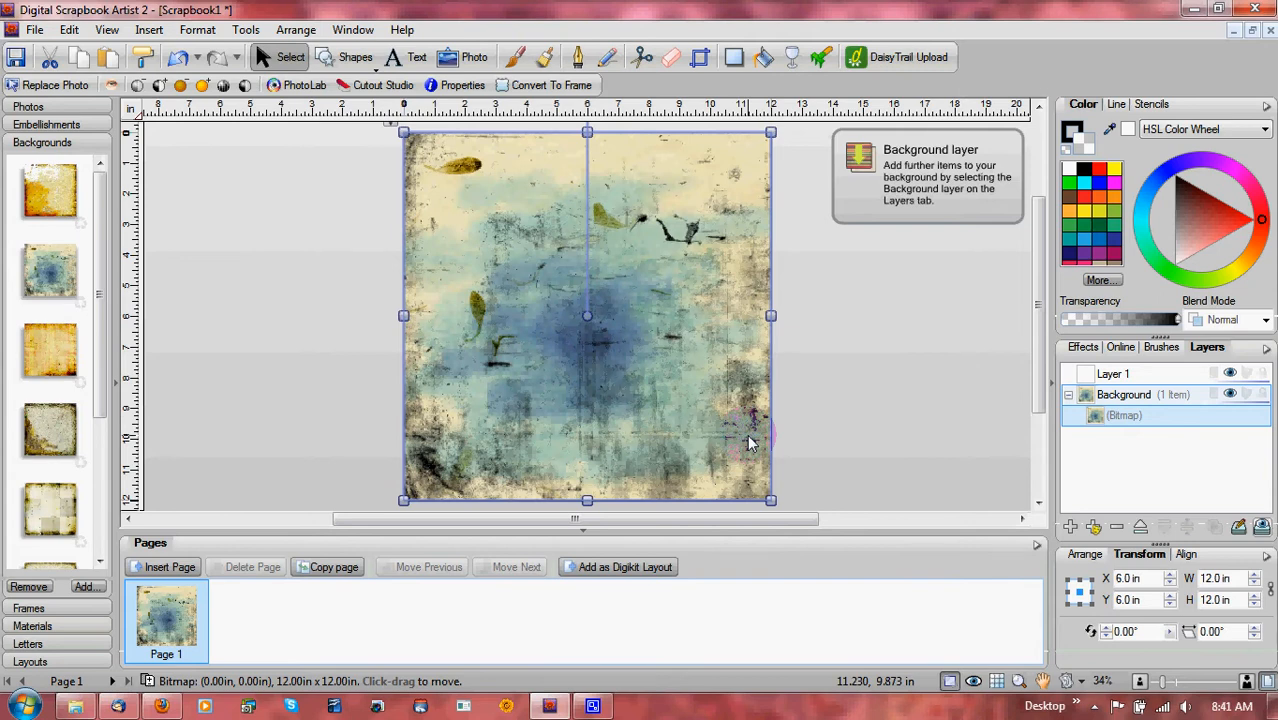
pyautogui.moveTo(770, 499); pyautogui.dragTo(651, 452)
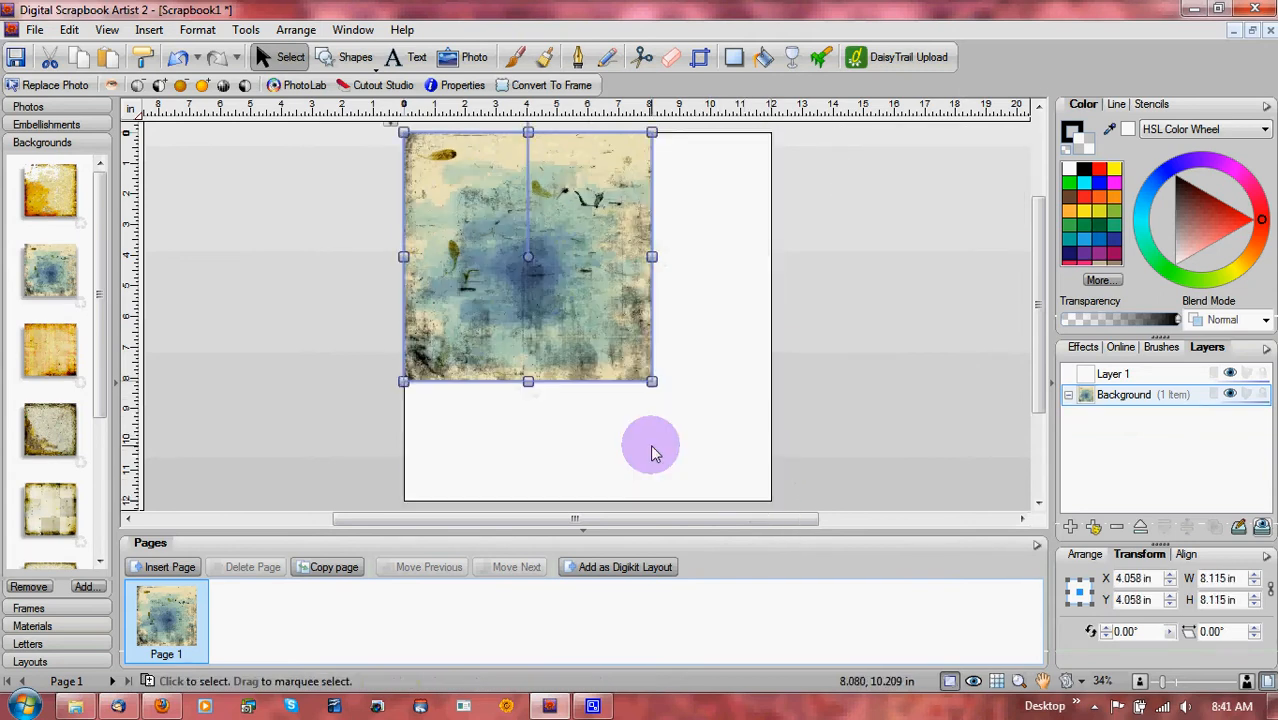
pyautogui.moveTo(528, 357); pyautogui.dragTo(635, 443)
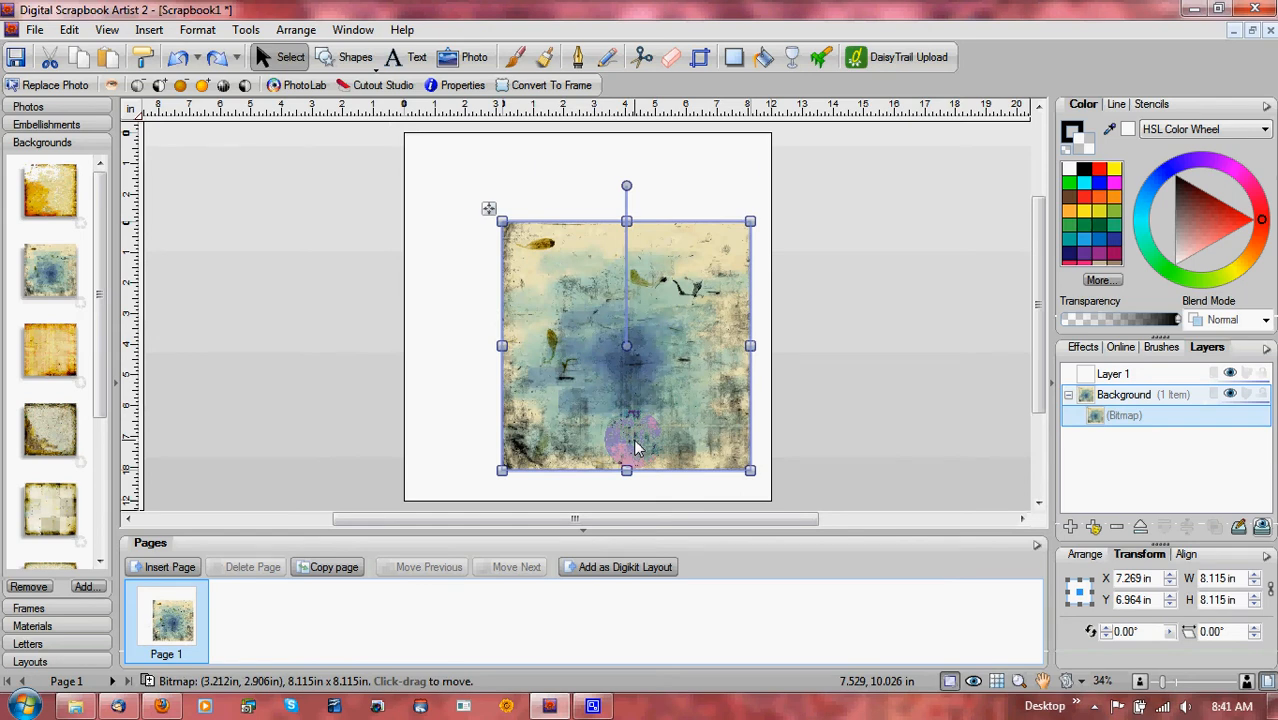
# - Add the multicolored plaid material at the page's upper-left corner and move the blue background into the lower-right corner
pyautogui.click(27, 627)
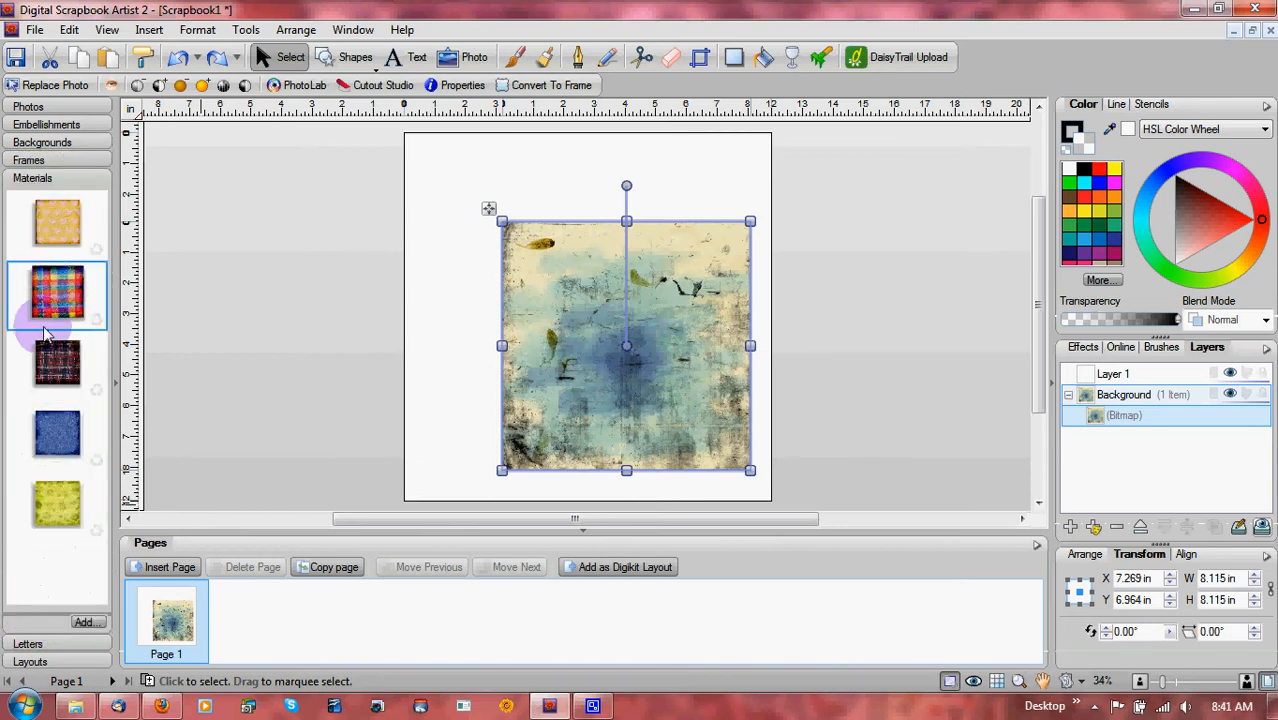
pyautogui.moveTo(57, 292); pyautogui.dragTo(520, 307)
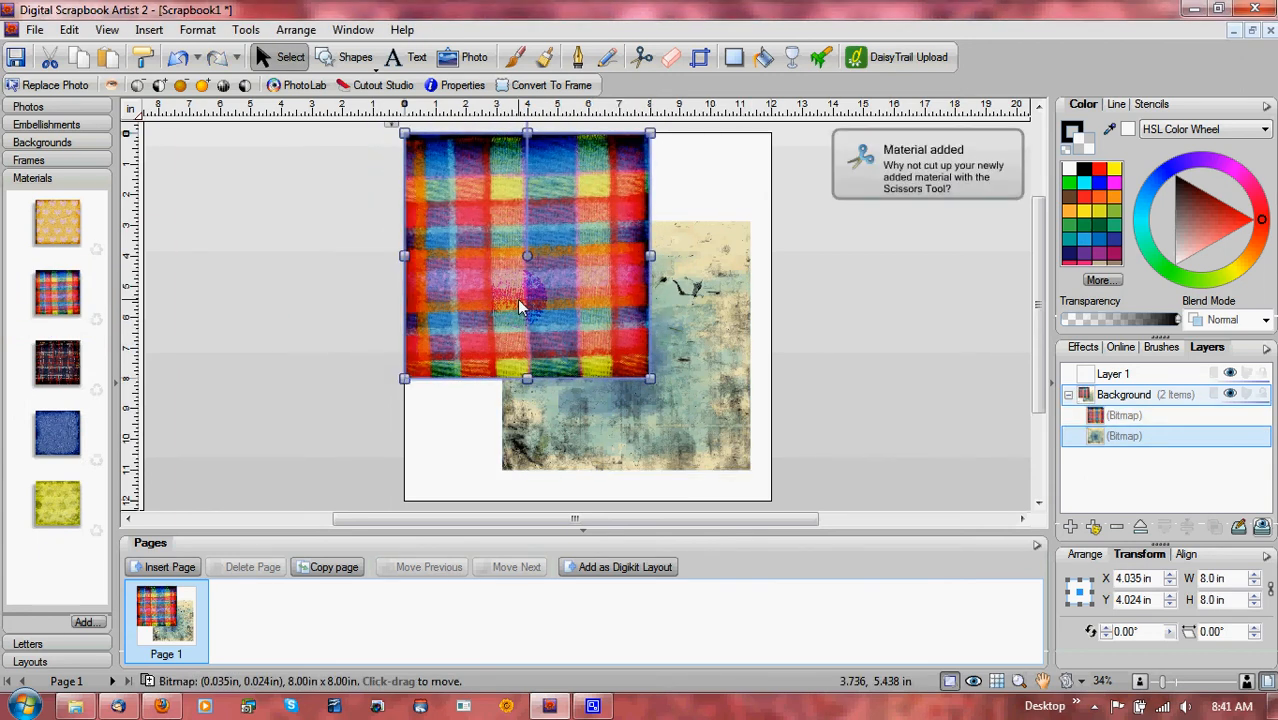
pyautogui.moveTo(708, 368); pyautogui.dragTo(739, 404)
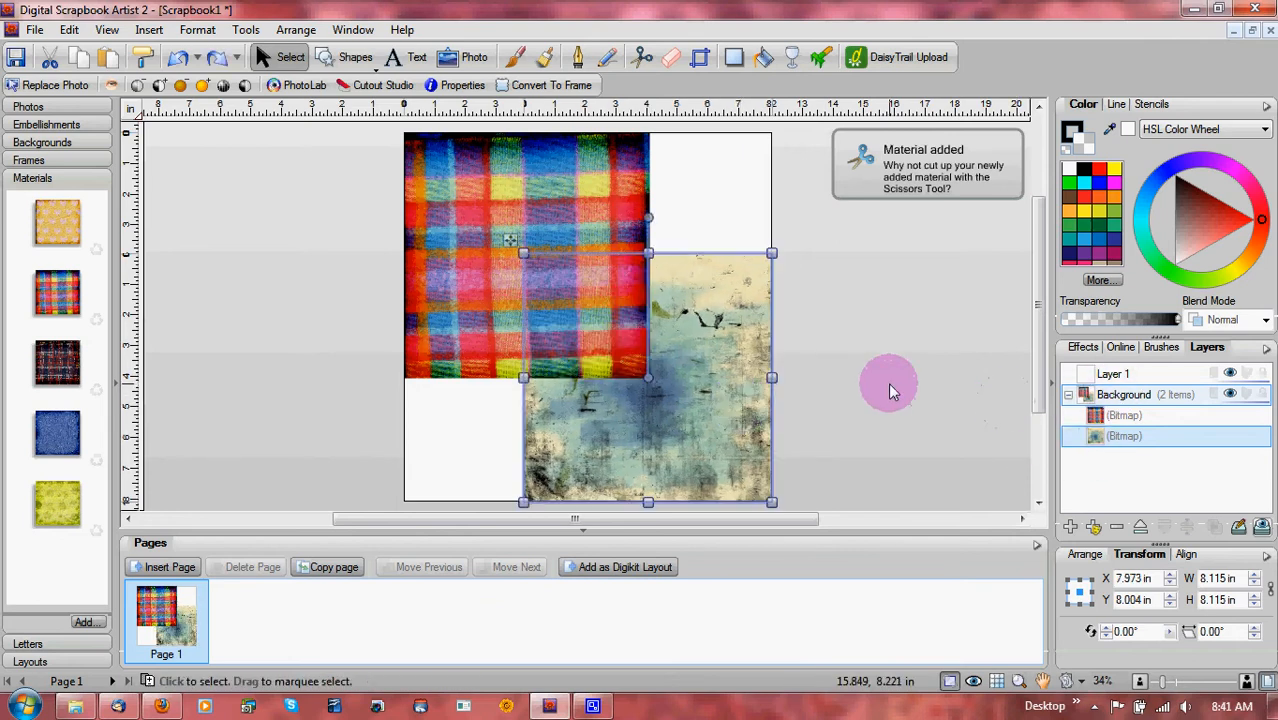
# - Add the two-handled pot at the lower left and the bus signpost at the upper right as embellishments on the Background layer
pyautogui.click(1117, 396)
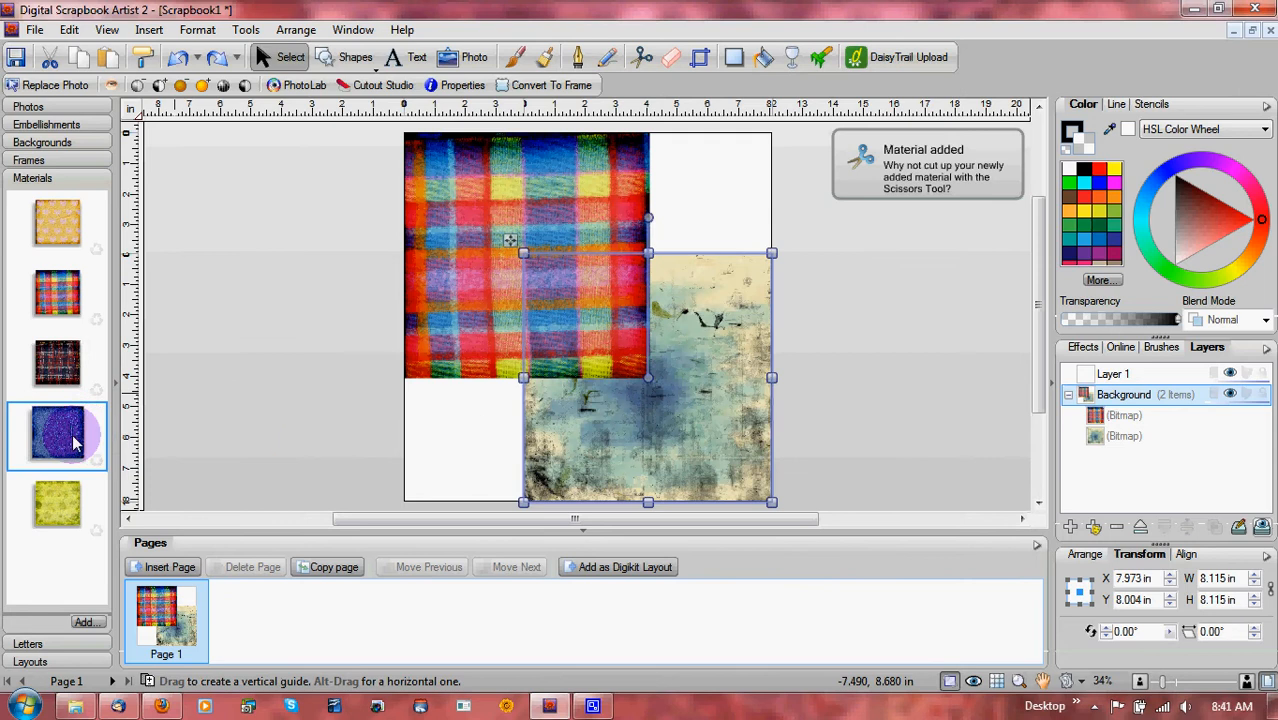
pyautogui.click(46, 124)
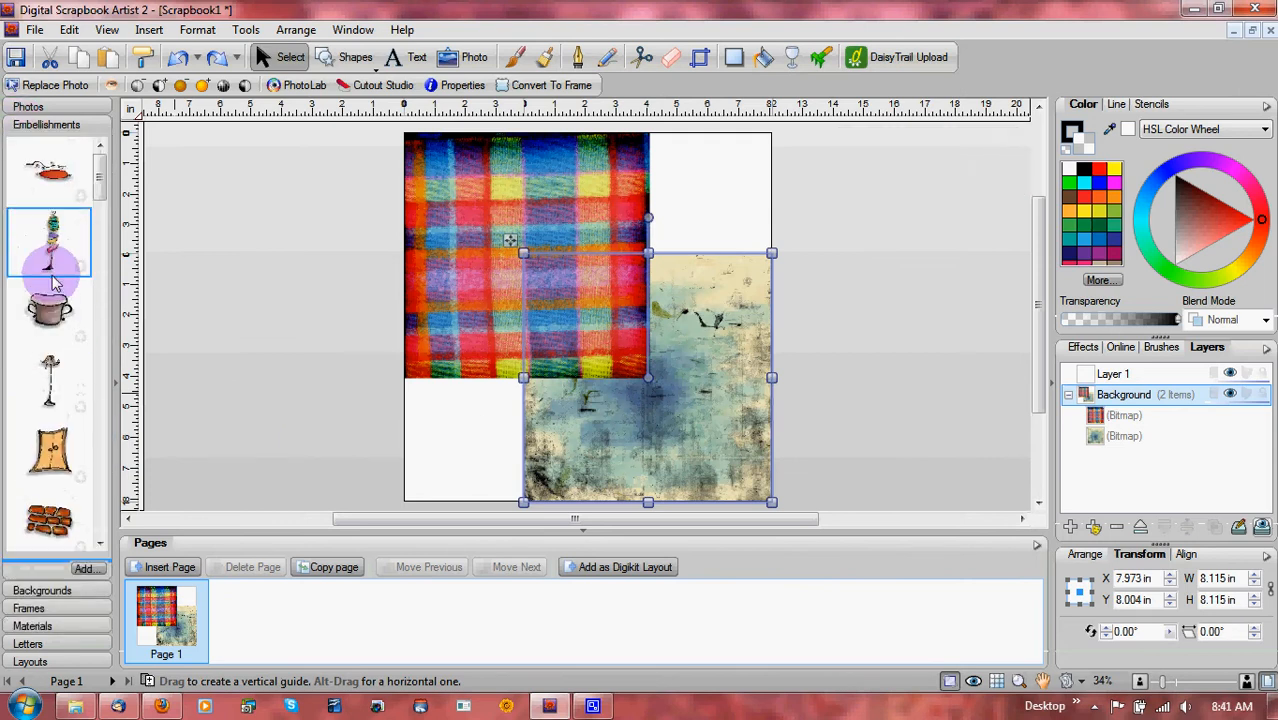
pyautogui.moveTo(57, 303); pyautogui.dragTo(476, 400)
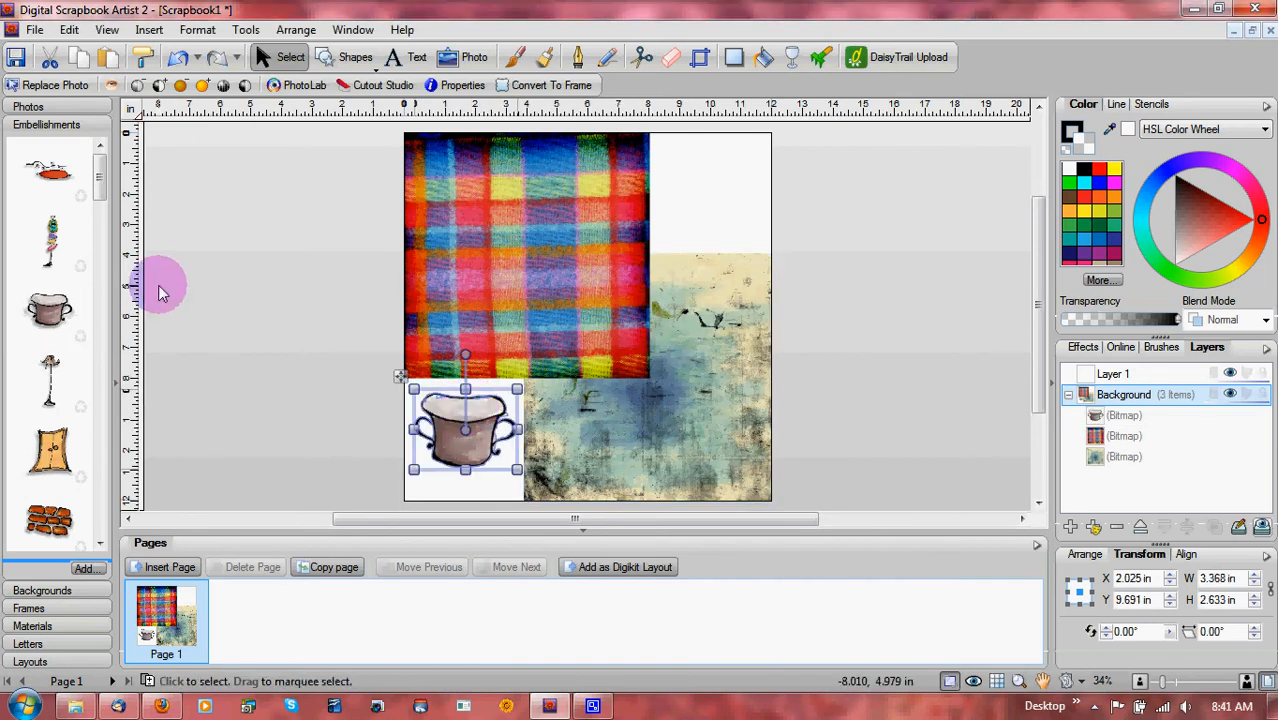
pyautogui.moveTo(55, 238); pyautogui.dragTo(722, 230)
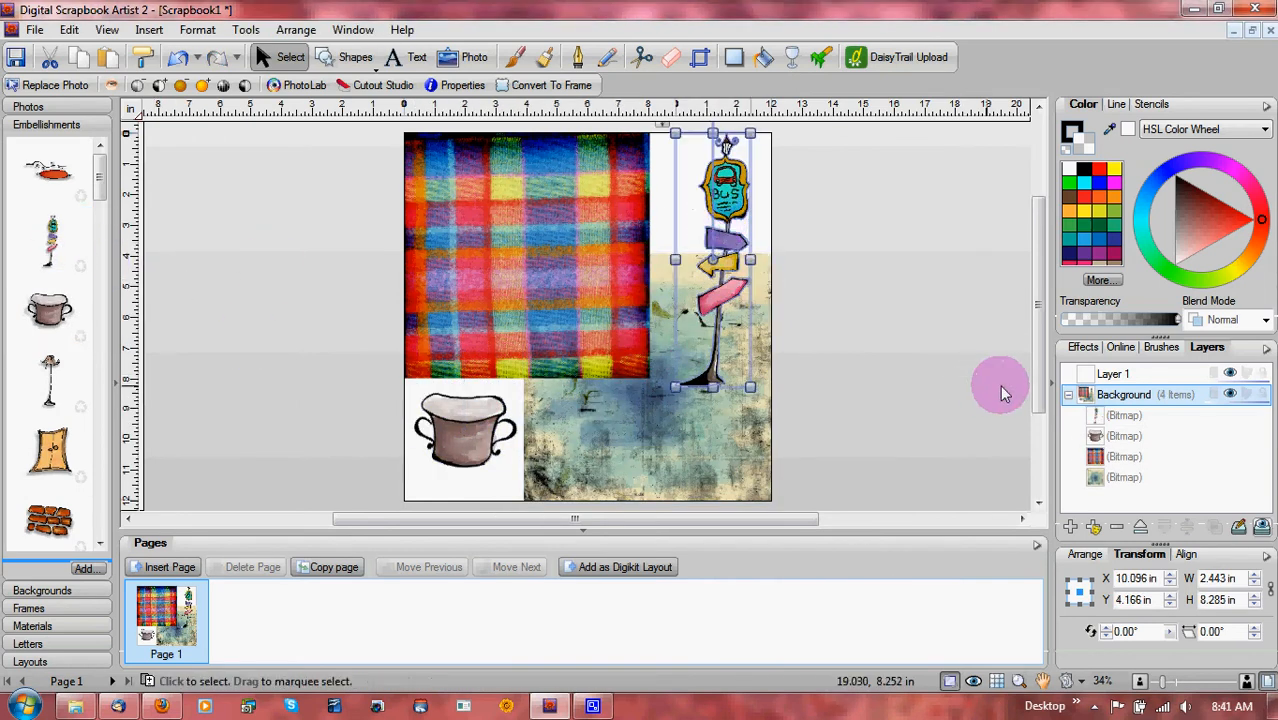
# - Make Layer 1 active and import the photo IMG_0109 from the 2008_04_11 pictures folder
pyautogui.click(1068, 394)
pyautogui.click(1087, 378)
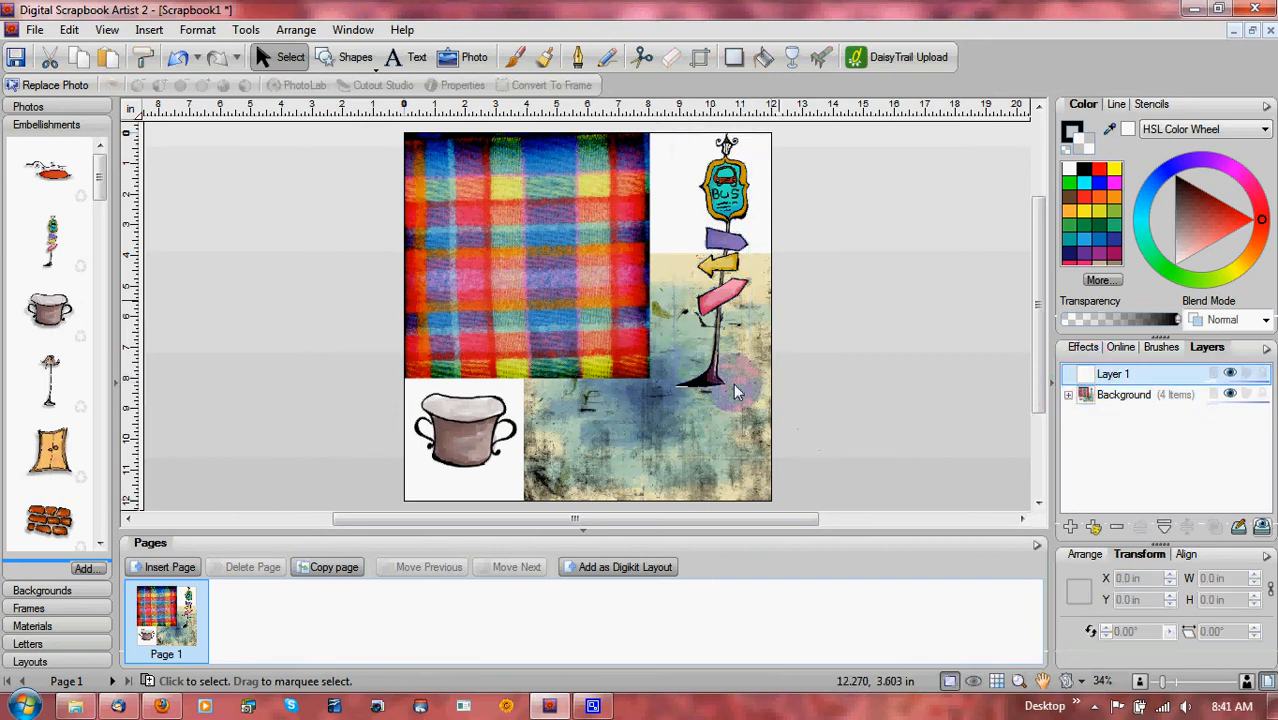
pyautogui.click(28, 106)
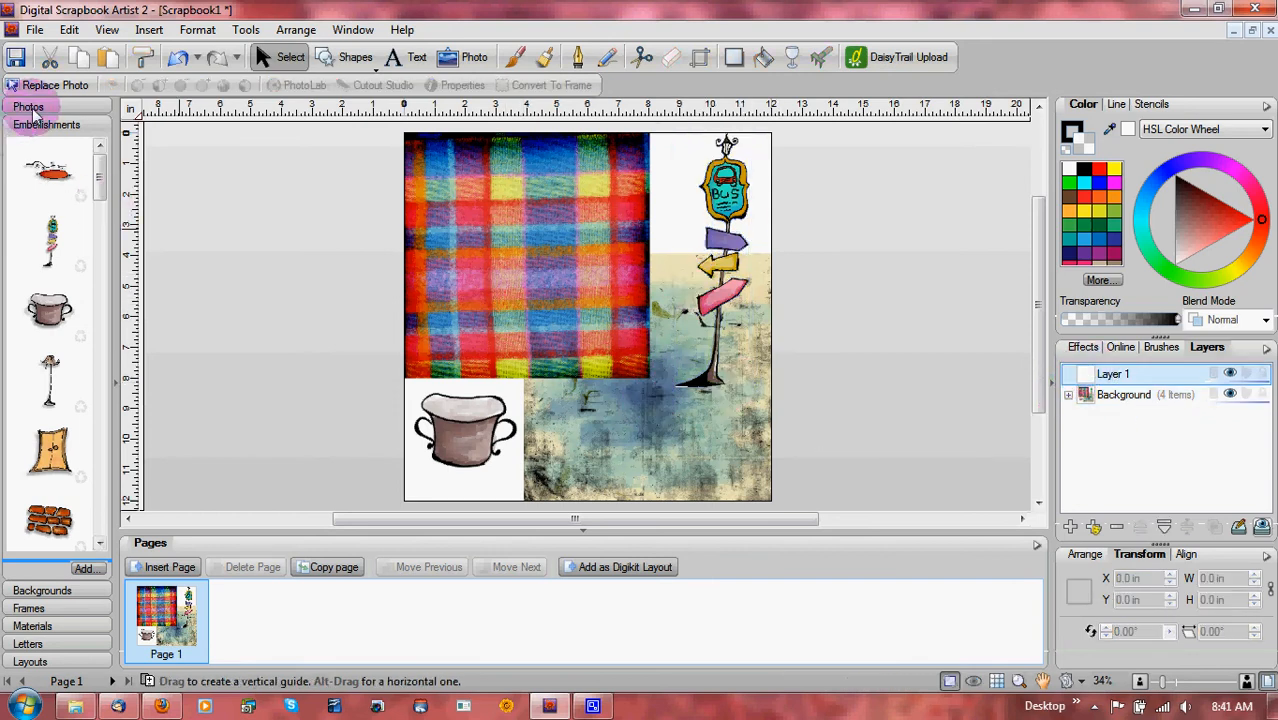
pyautogui.click(86, 551)
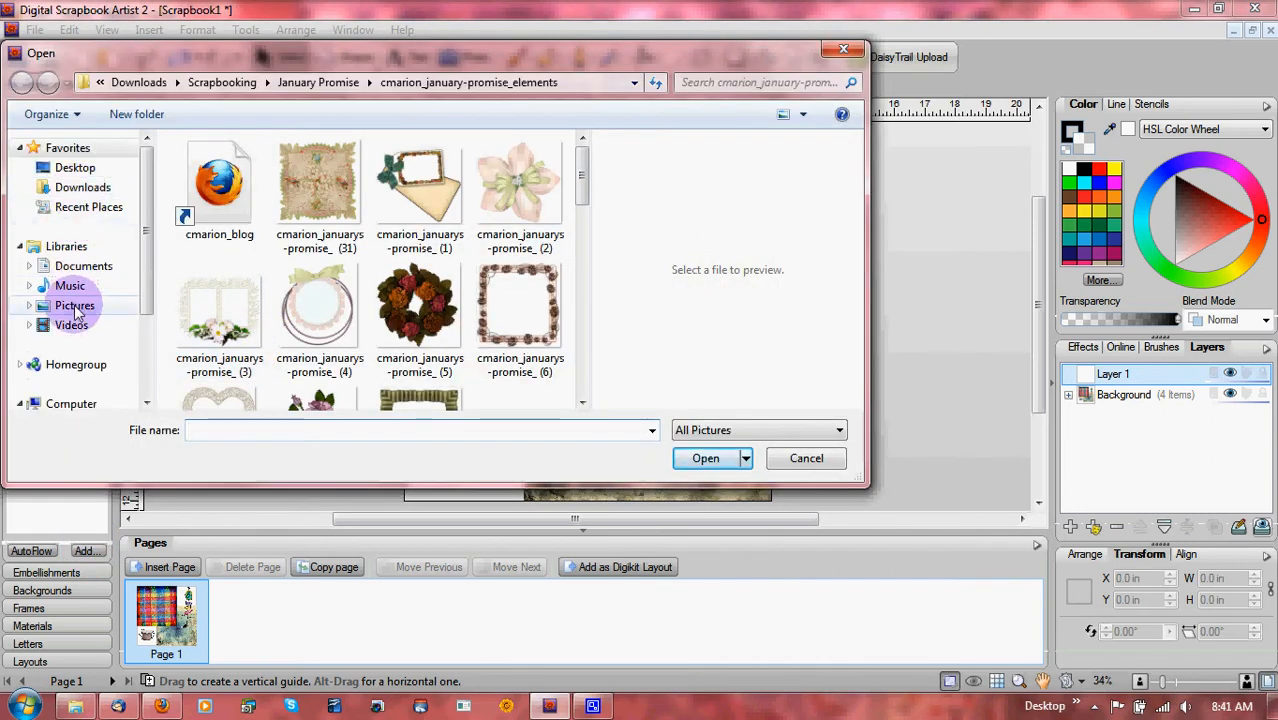
pyautogui.click(75, 308)
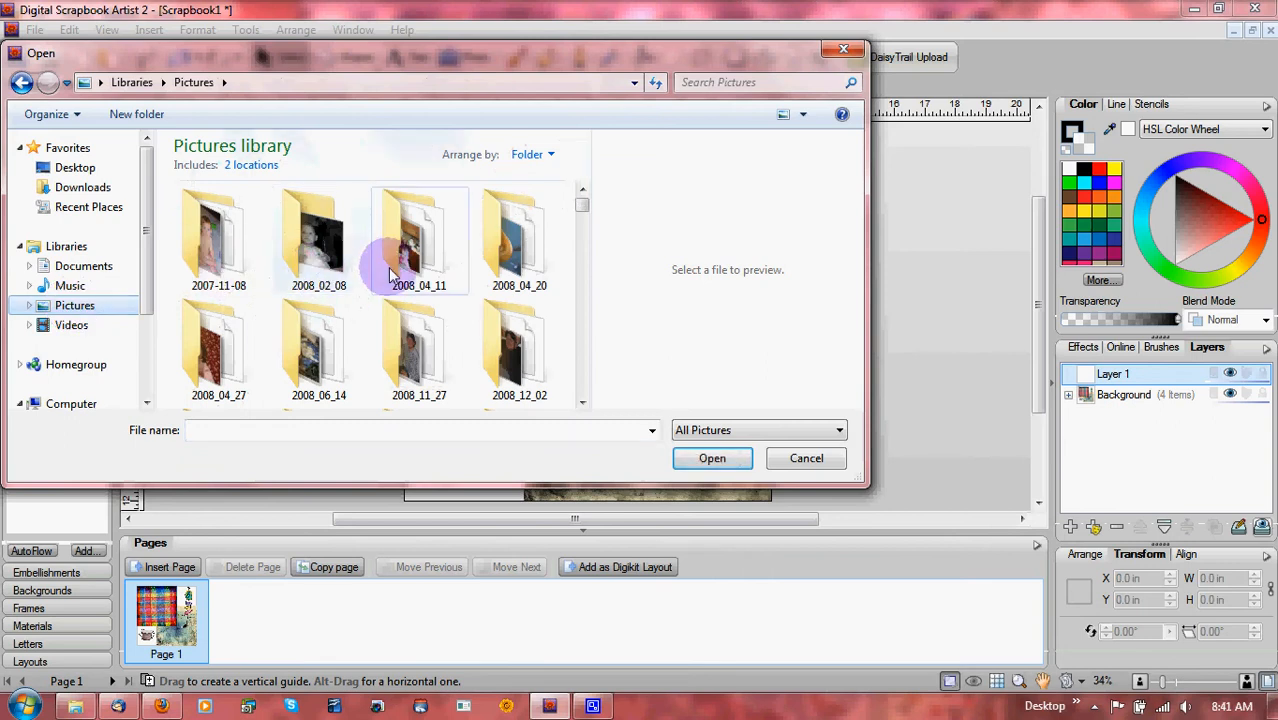
pyautogui.doubleClick(392, 275)
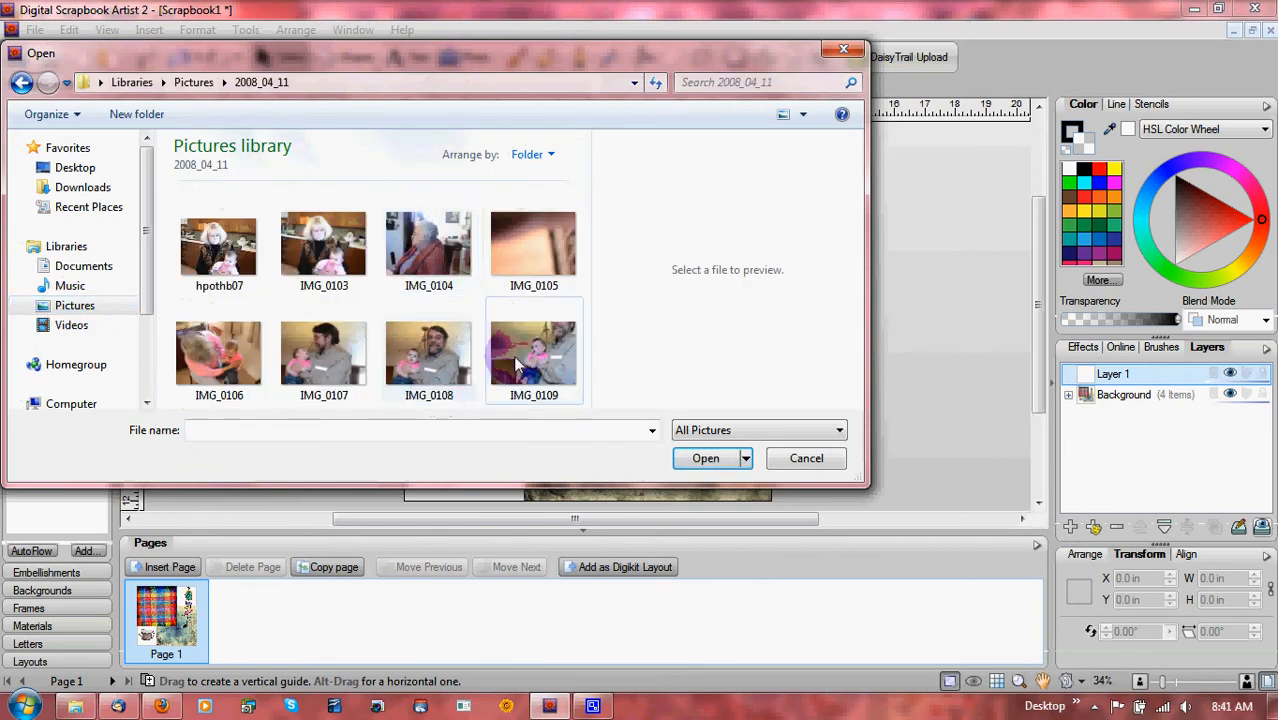
pyautogui.doubleClick(518, 366)
# - Place the imported photo on Layer 1 over the plaid material and shrink it to fit inside the plaid
pyautogui.moveTo(35, 132); pyautogui.dragTo(552, 231)
pyautogui.moveTo(822, 465); pyautogui.dragTo(633, 320)
# - Make the Background layer active and move the bus signpost slightly left and down
pyautogui.moveTo(705, 214); pyautogui.dragTo(751, 246)
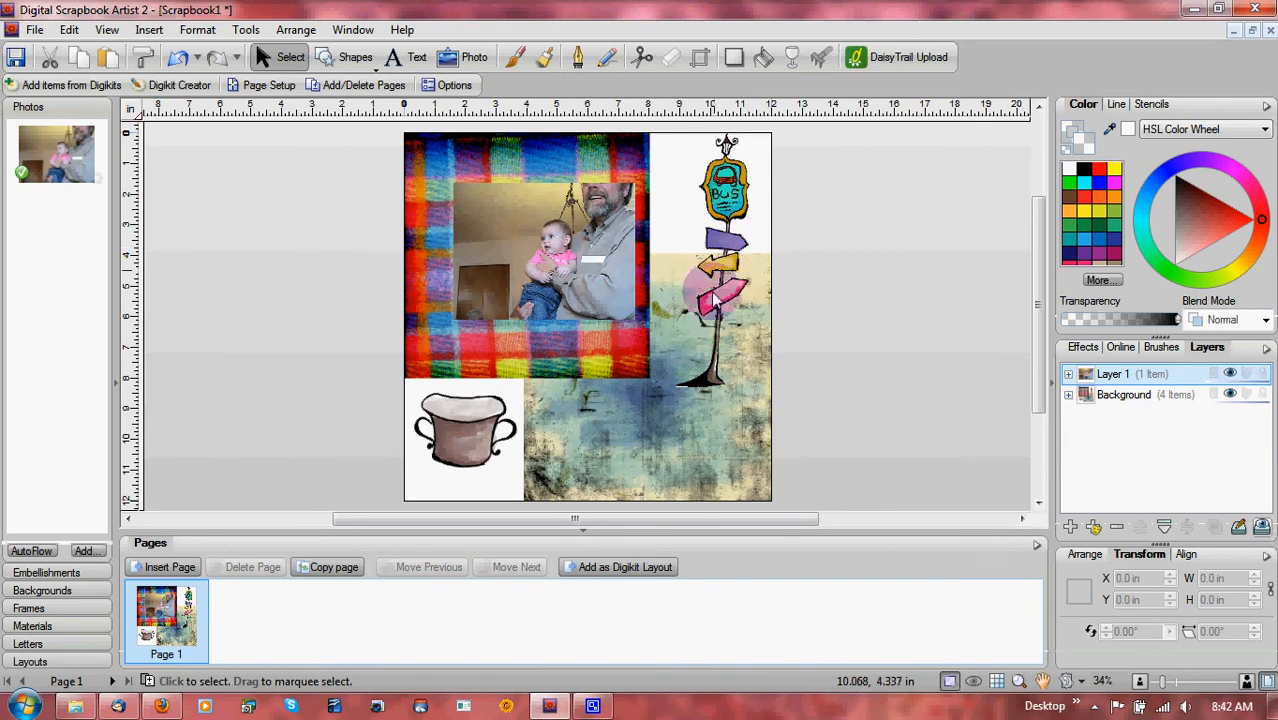
pyautogui.moveTo(711, 339); pyautogui.dragTo(720, 335)
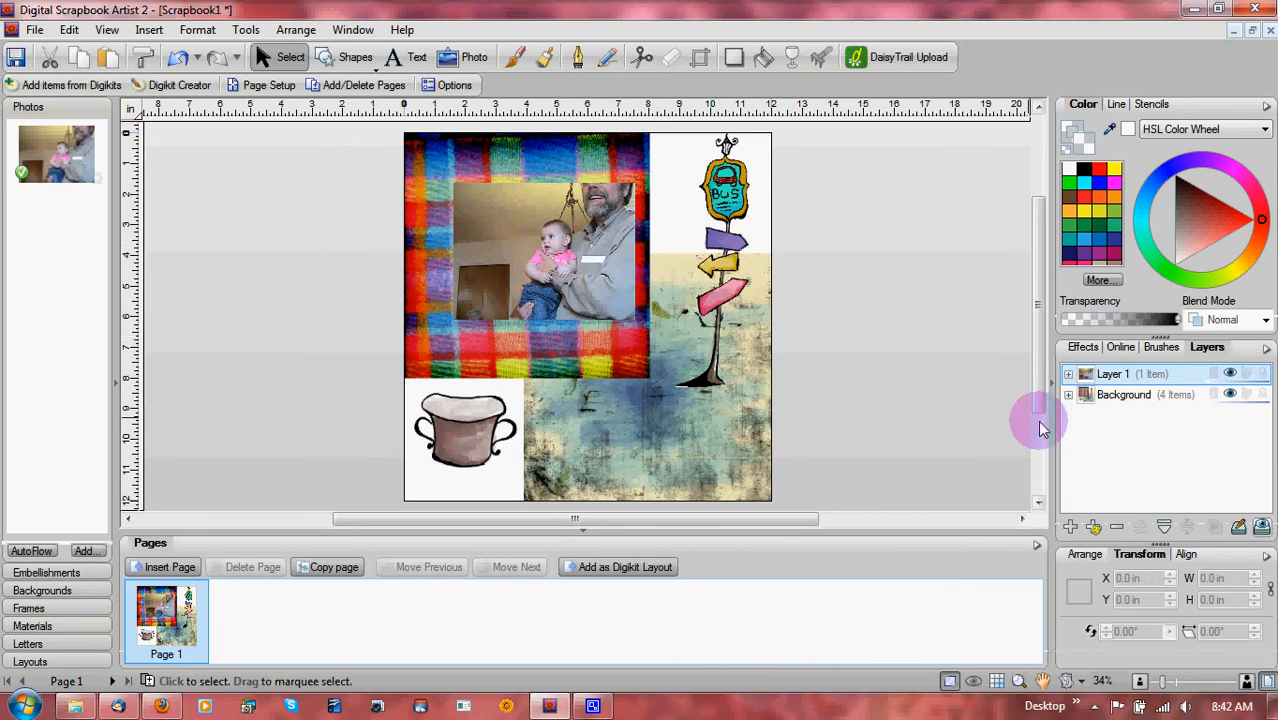
pyautogui.click(1107, 398)
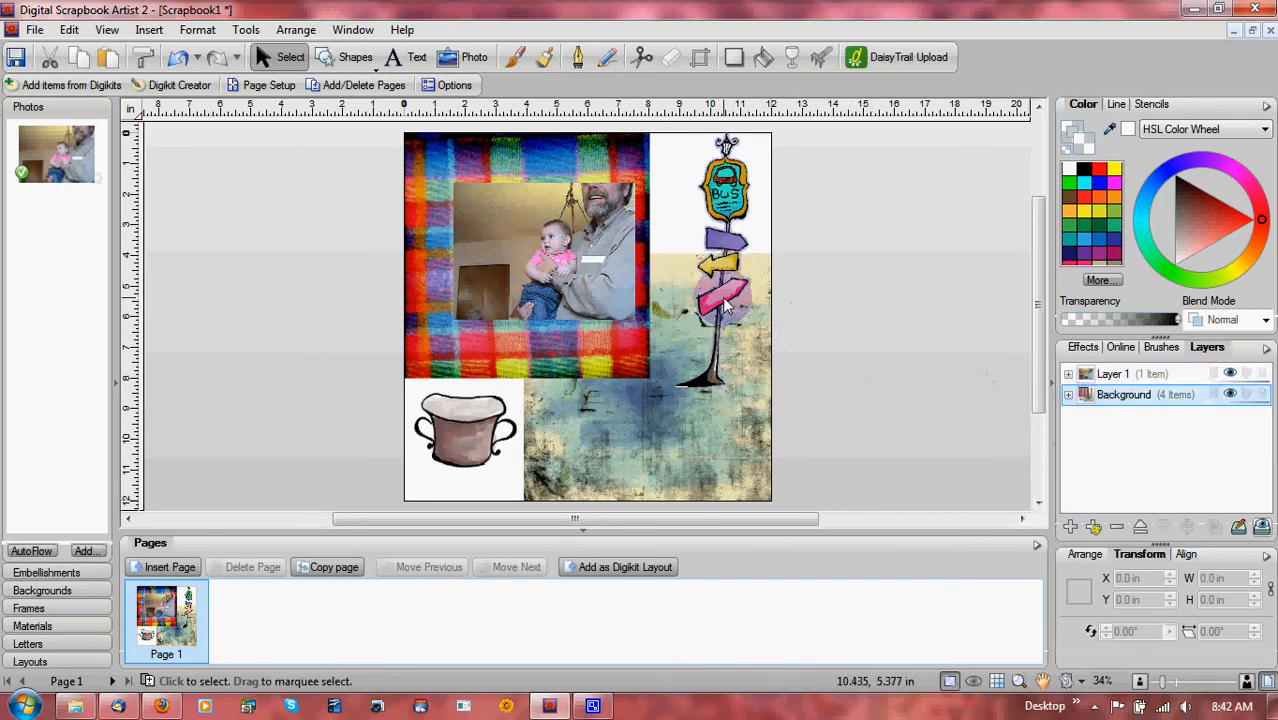
pyautogui.moveTo(723, 300); pyautogui.dragTo(706, 317)
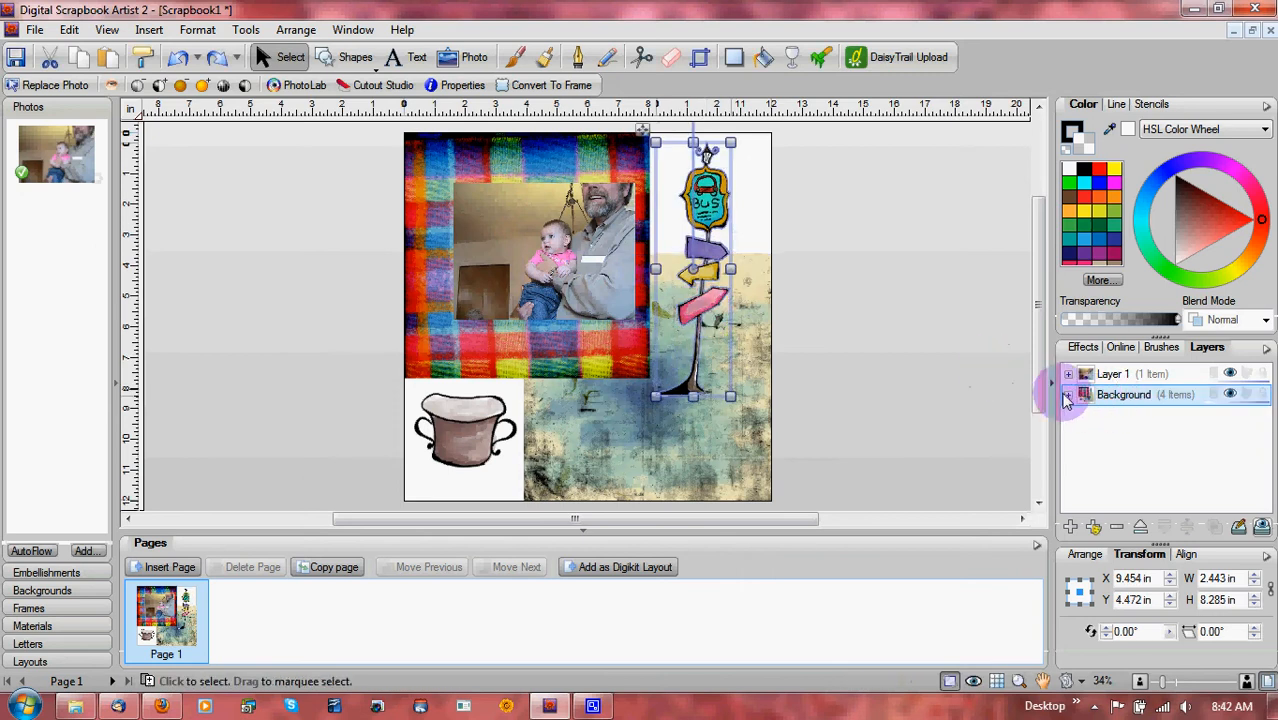
# - Expand the Background layer, select the signpost item and move it to about X 9.6 in, Y 5.1 in
pyautogui.click(1068, 396)
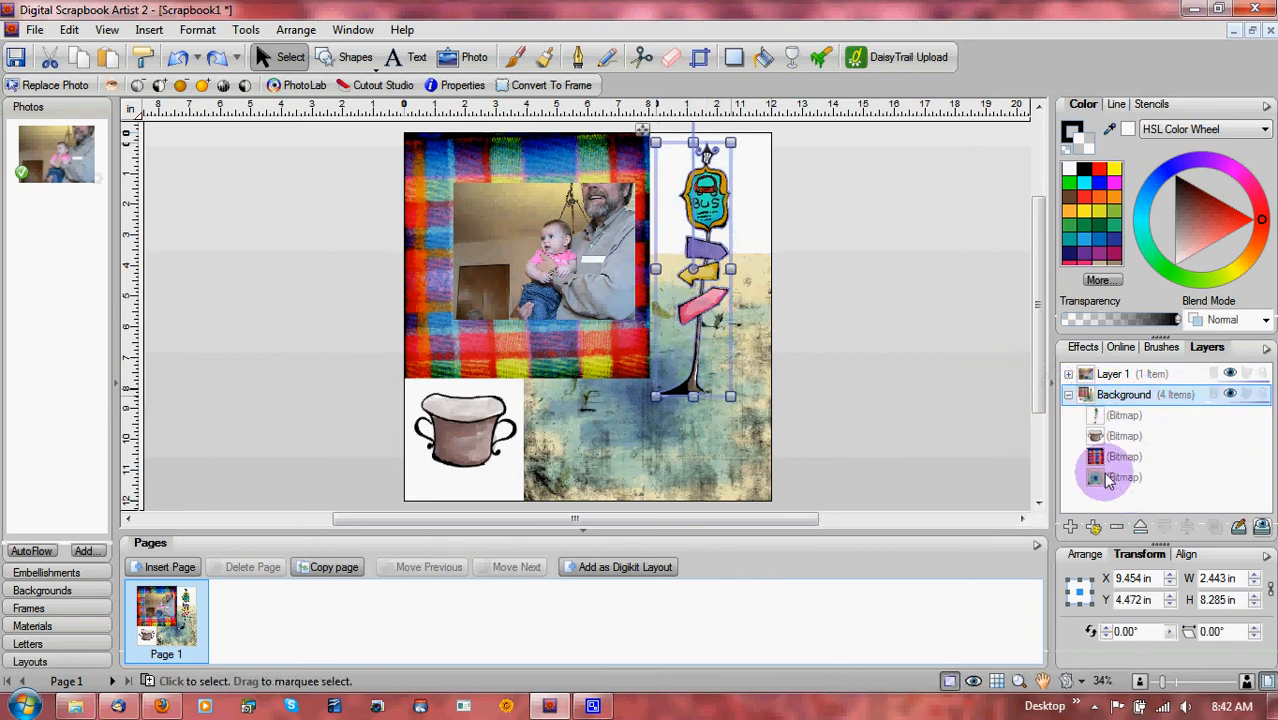
pyautogui.click(1103, 421)
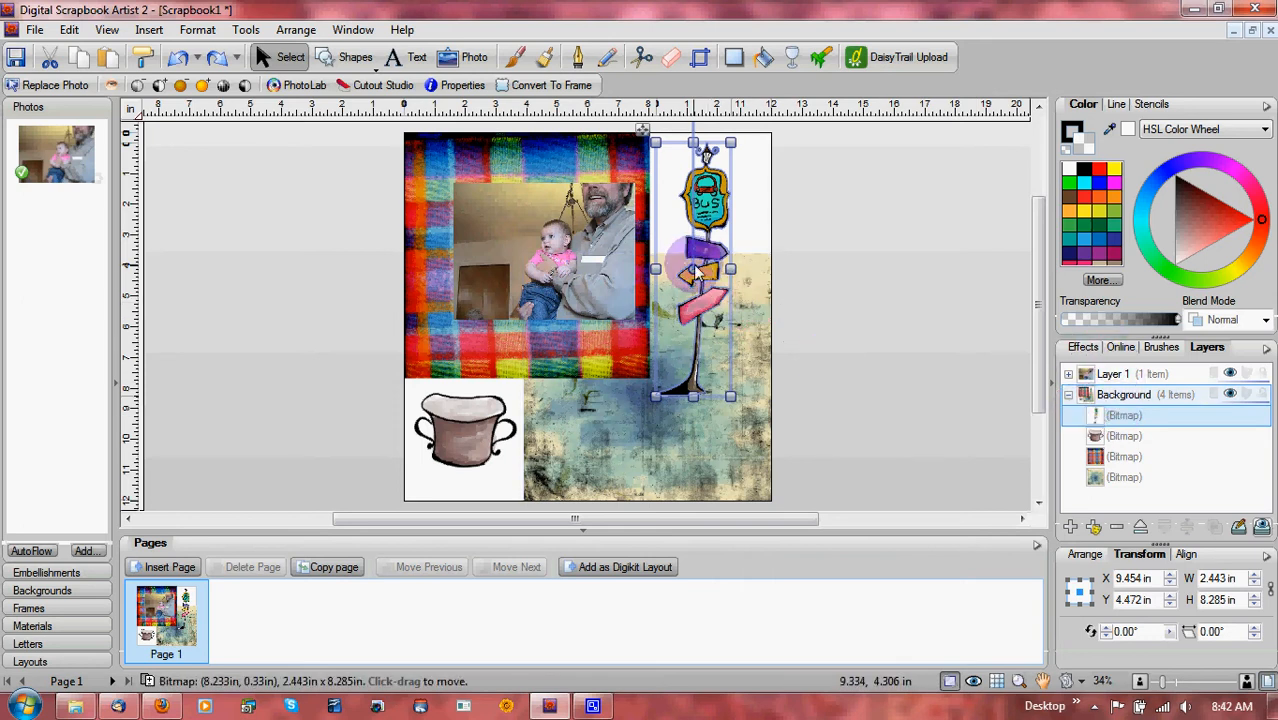
pyautogui.moveTo(707, 270); pyautogui.dragTo(713, 288)
# - Reorder the Background layer's items so the plaid is lowest, with the signpost directly above it and beneath the blue background
pyautogui.moveTo(1112, 416); pyautogui.dragTo(1117, 466)
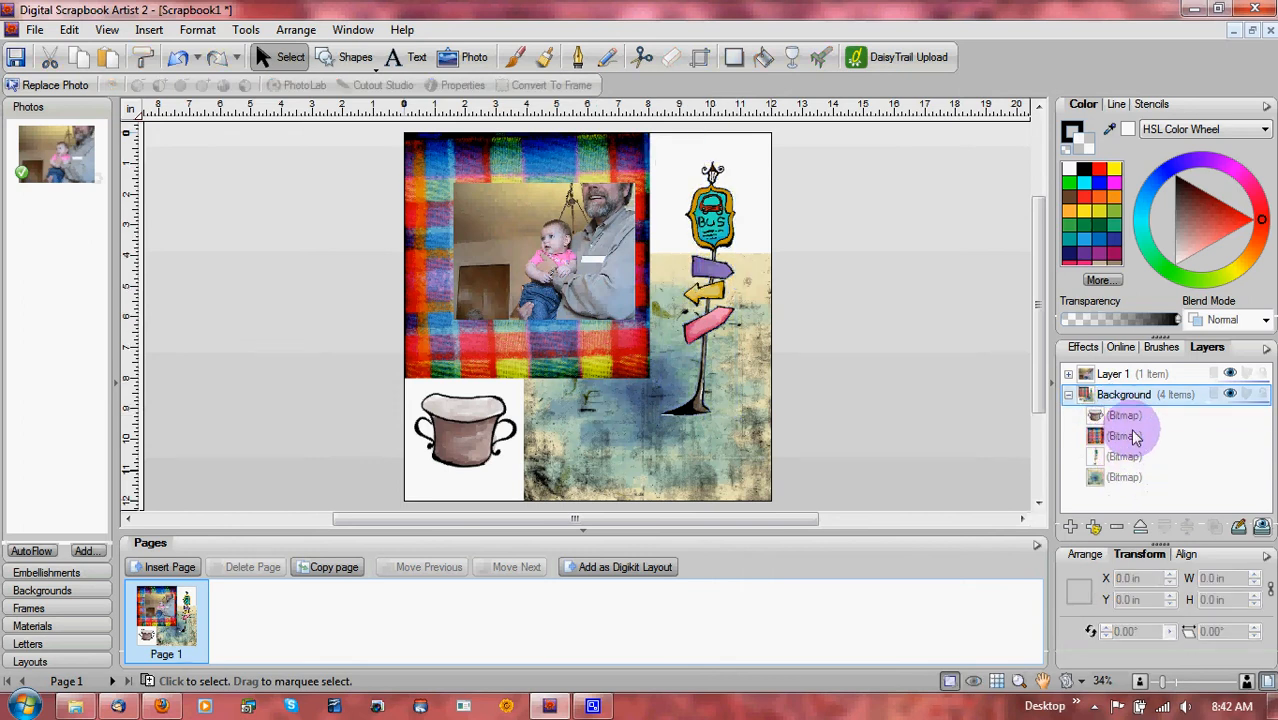
pyautogui.click(1119, 440)
pyautogui.moveTo(1119, 443)
pyautogui.mouseDown()
pyautogui.moveTo(1121, 470)
pyautogui.moveTo(1117, 444)
pyautogui.mouseUp()
pyautogui.click(1117, 480)
pyautogui.click(1119, 440)
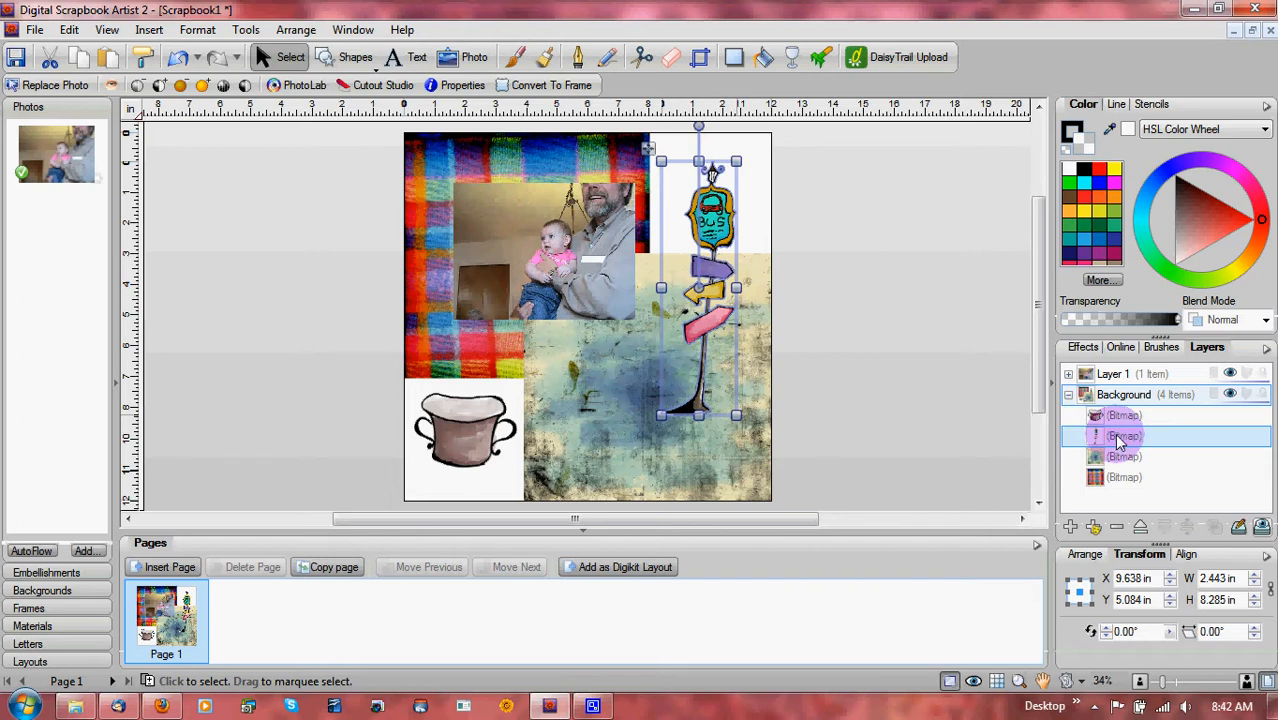
pyautogui.moveTo(1122, 440); pyautogui.dragTo(1122, 458)
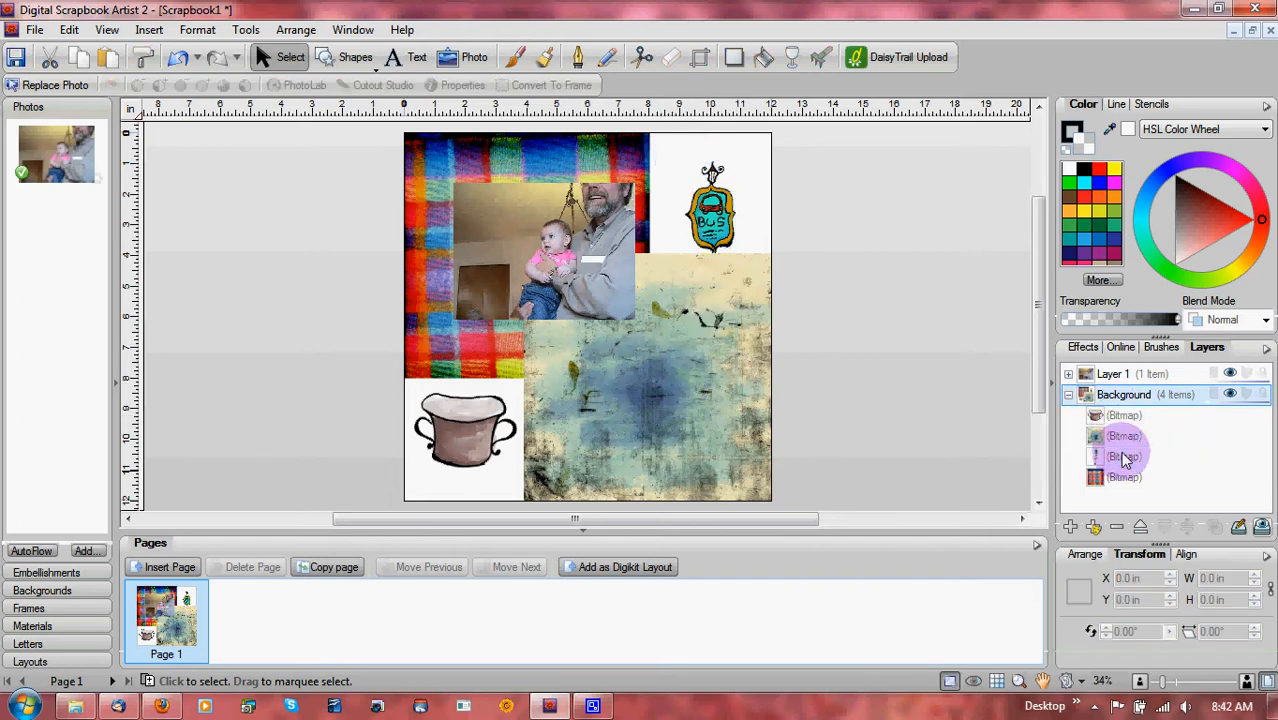
# - Move the signpost item into Layer 1, then return it to the Background layer between the pot and the blue background
pyautogui.click(1068, 375)
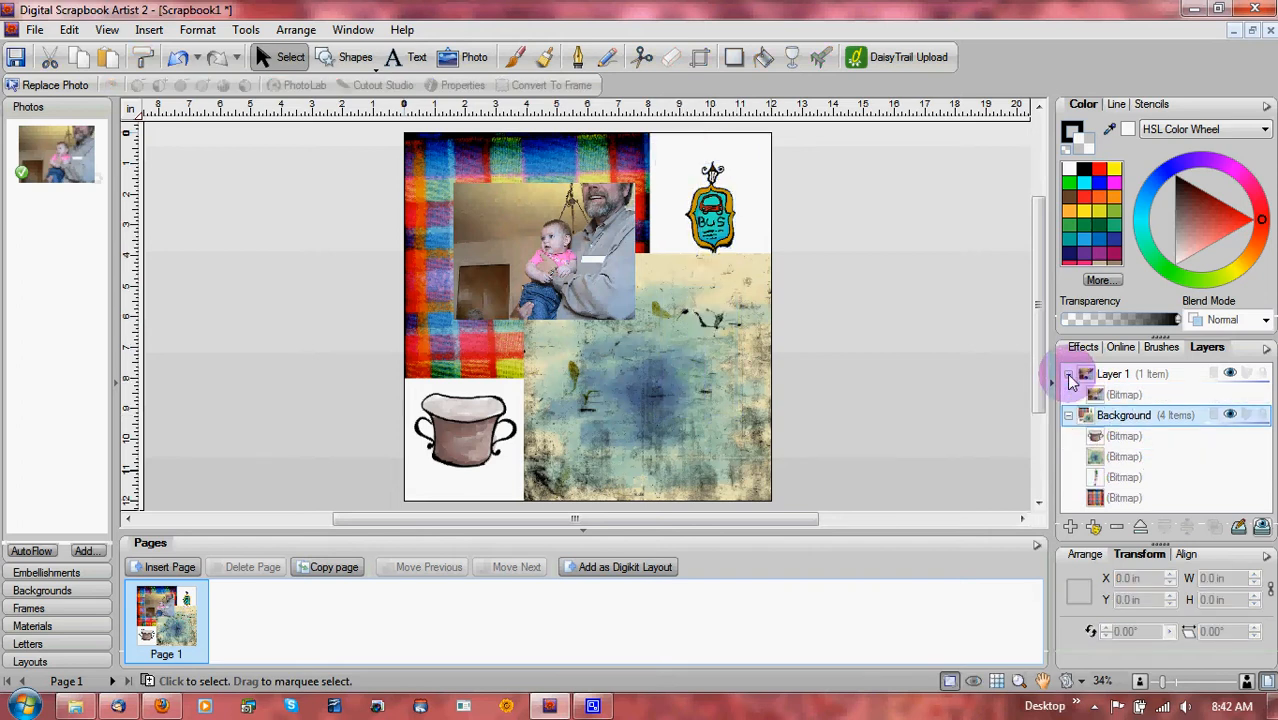
pyautogui.moveTo(1122, 479); pyautogui.dragTo(1110, 406)
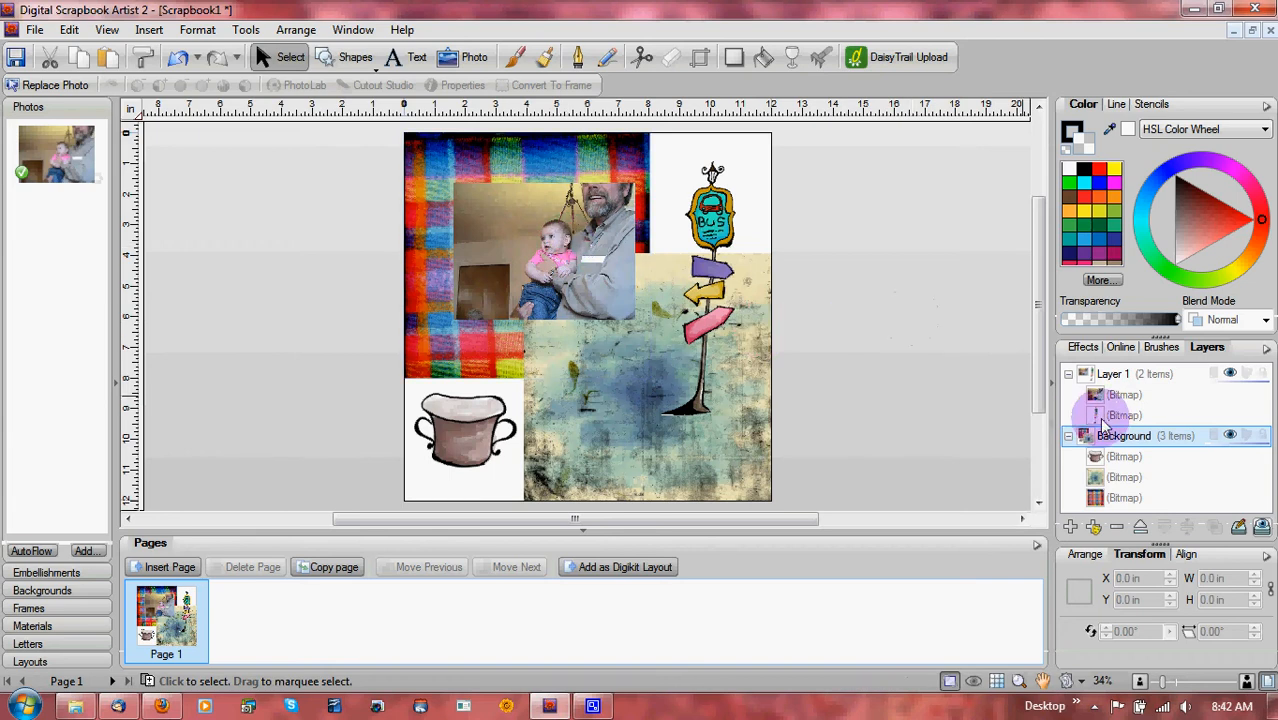
pyautogui.moveTo(1100, 414); pyautogui.dragTo(1110, 462)
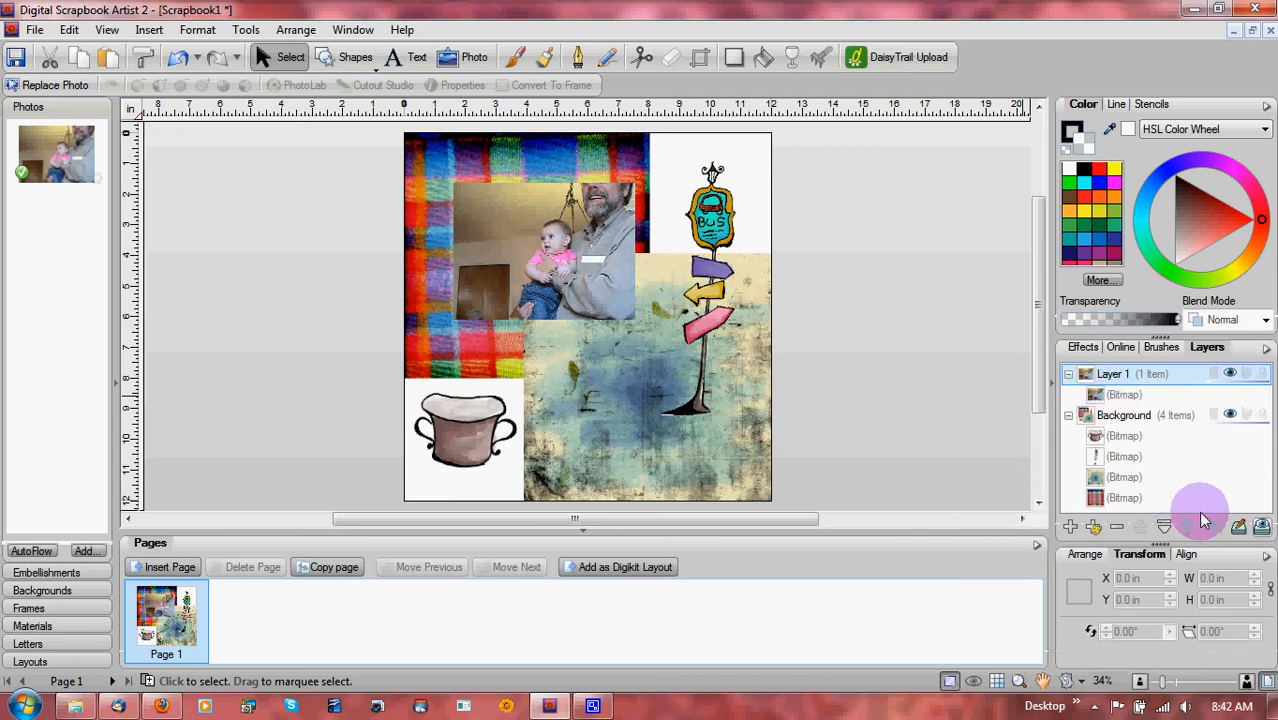
# - Add a mask layer above Layer 1
pyautogui.click(1094, 527)
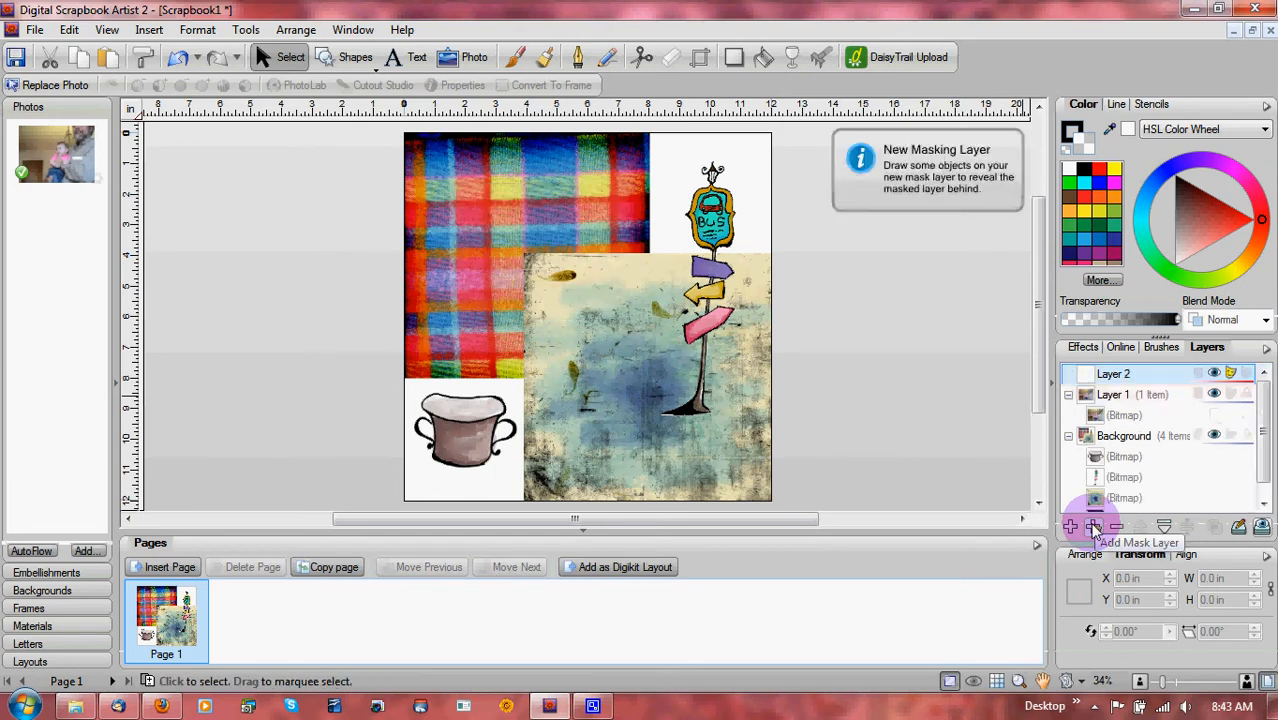
pyautogui.doubleClick(1113, 374)
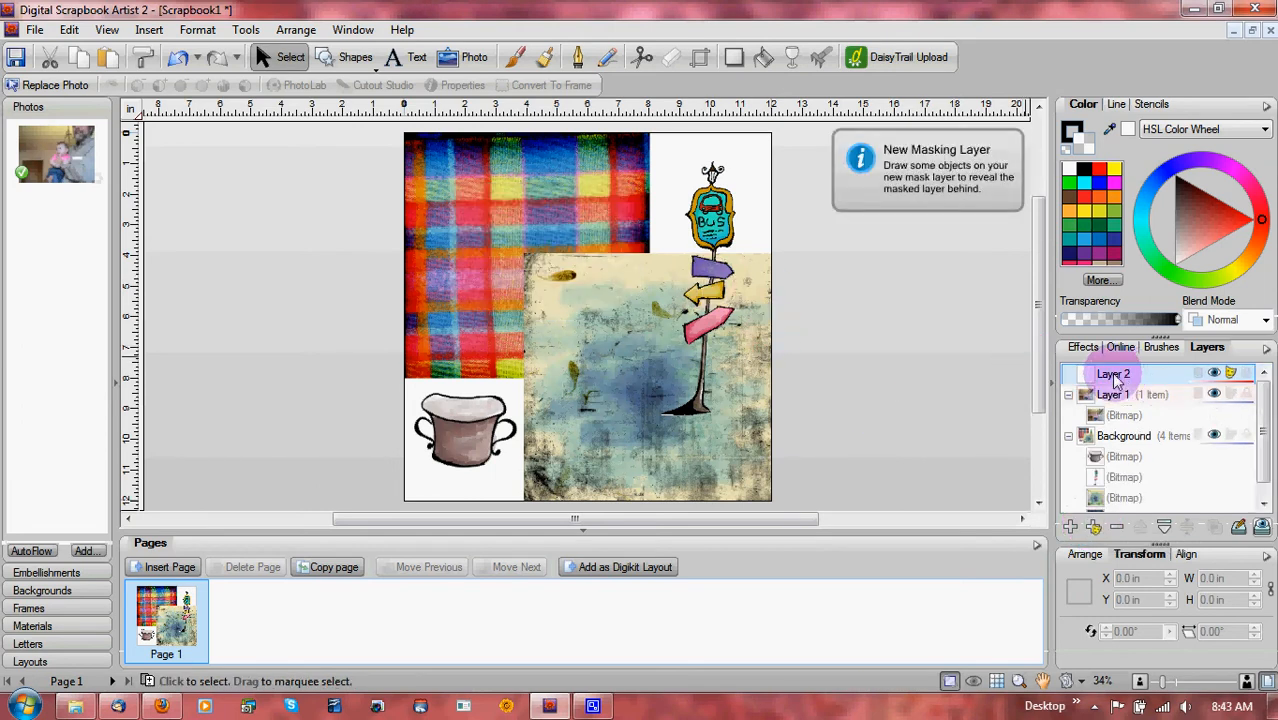
pyautogui.press('Return')
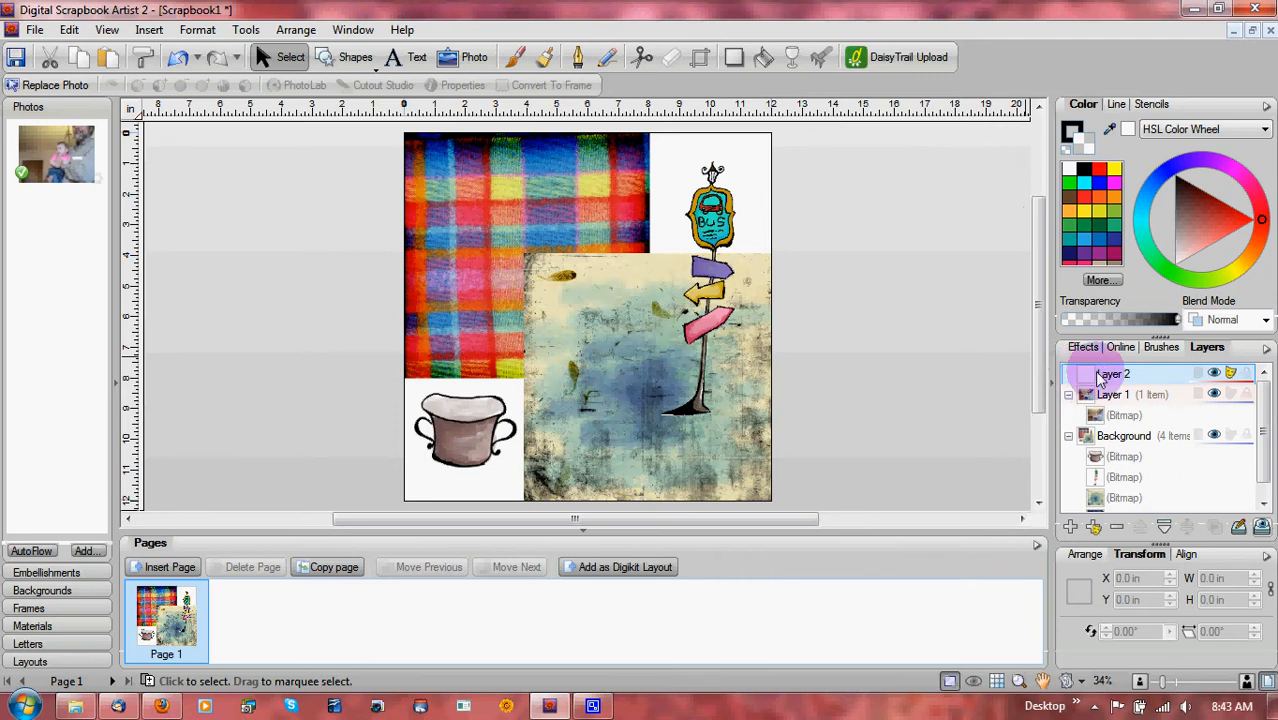
# - Move the mask layer, Layer 2, beneath Layer 1 and return it to the top of the layer stack
pyautogui.click(1105, 395)
pyautogui.click(1104, 378)
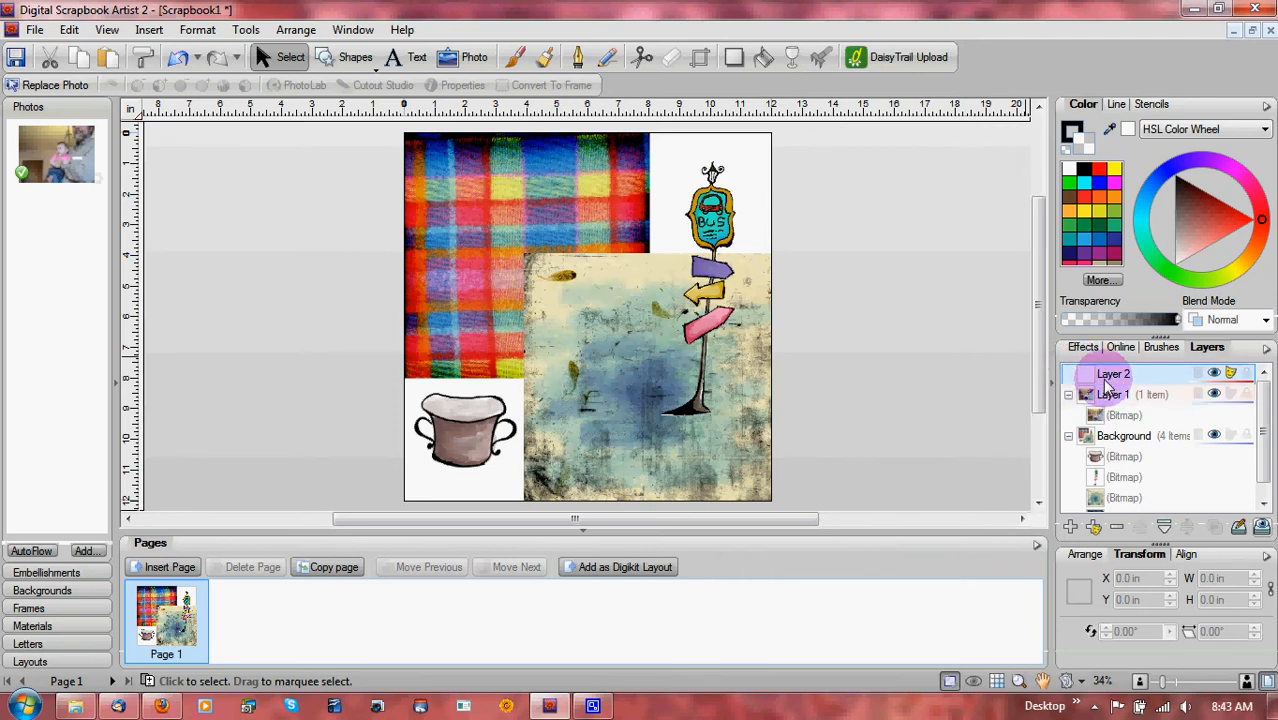
pyautogui.click(1108, 400)
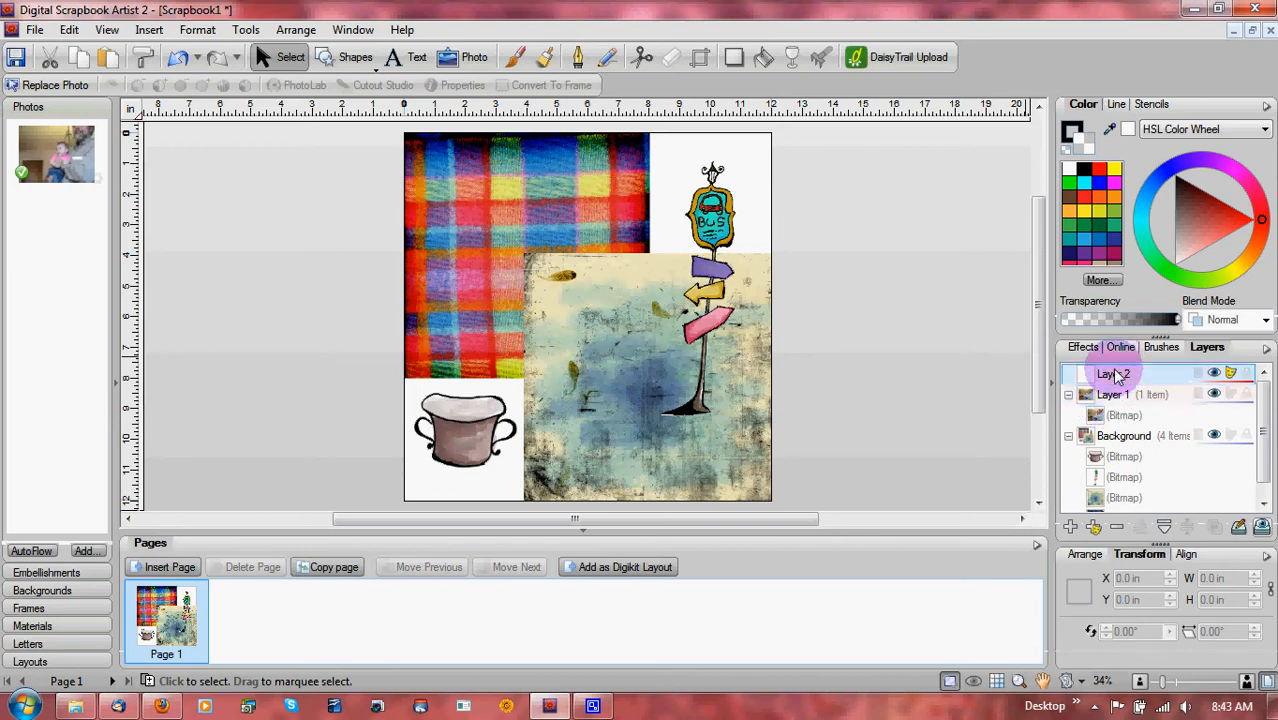
pyautogui.click(1117, 375)
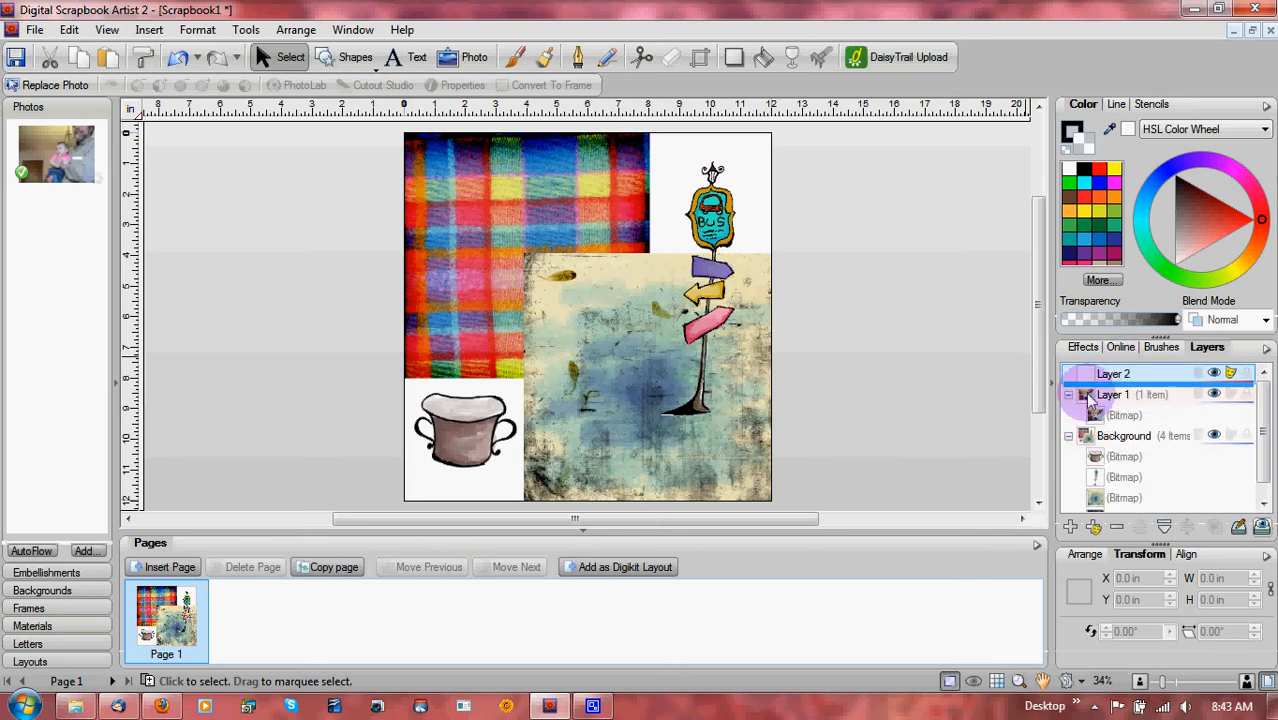
pyautogui.moveTo(1075, 374); pyautogui.dragTo(1085, 440)
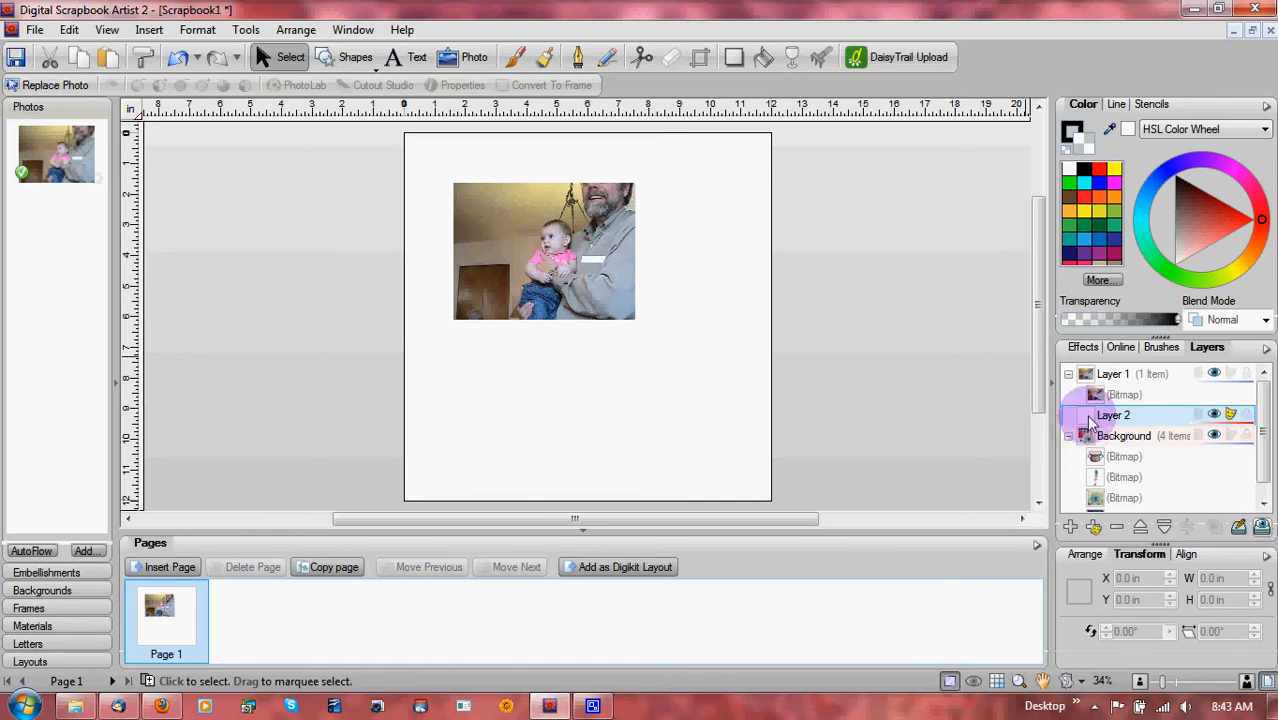
pyautogui.moveTo(1090, 420); pyautogui.dragTo(1070, 372)
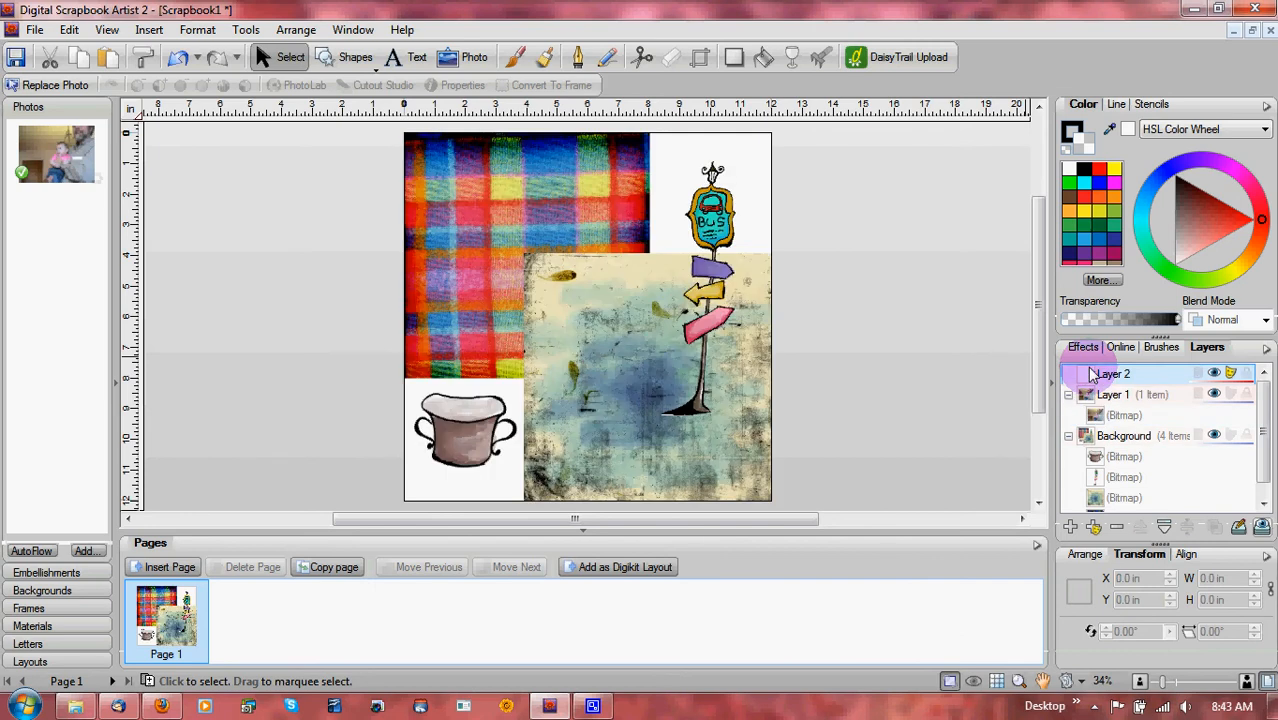
pyautogui.click(897, 365)
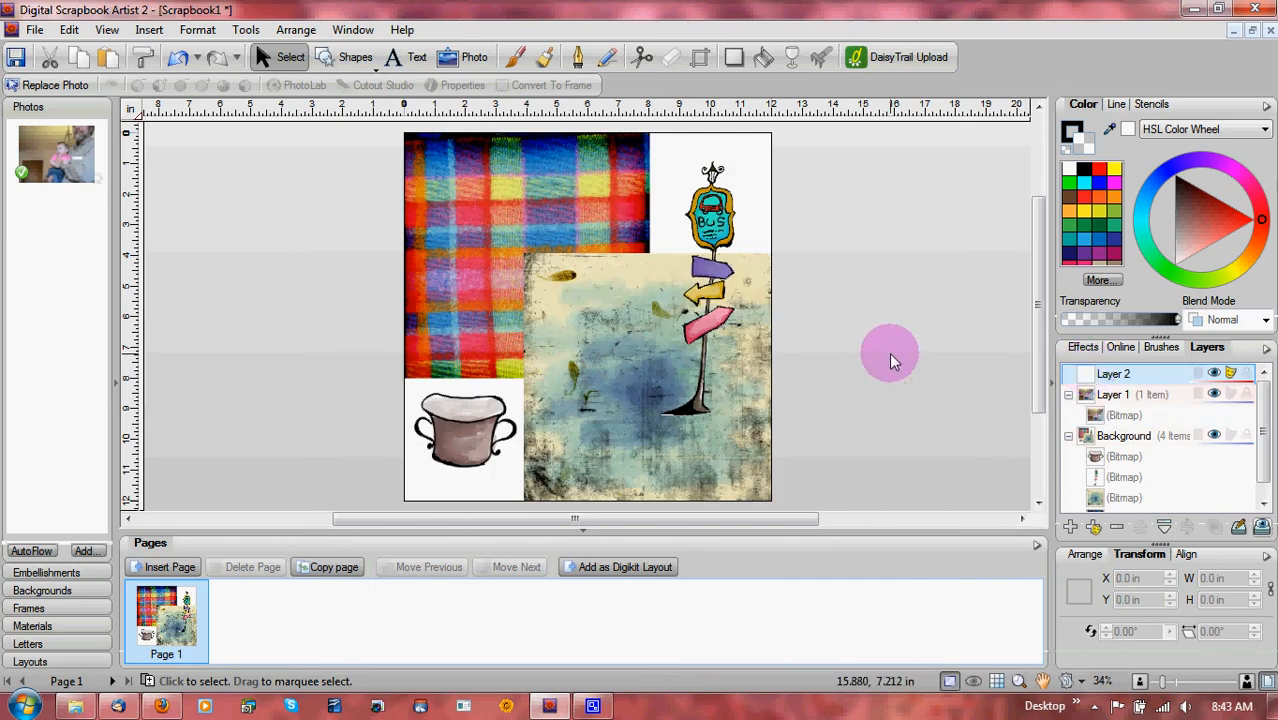
pyautogui.doubleClick(1114, 374)
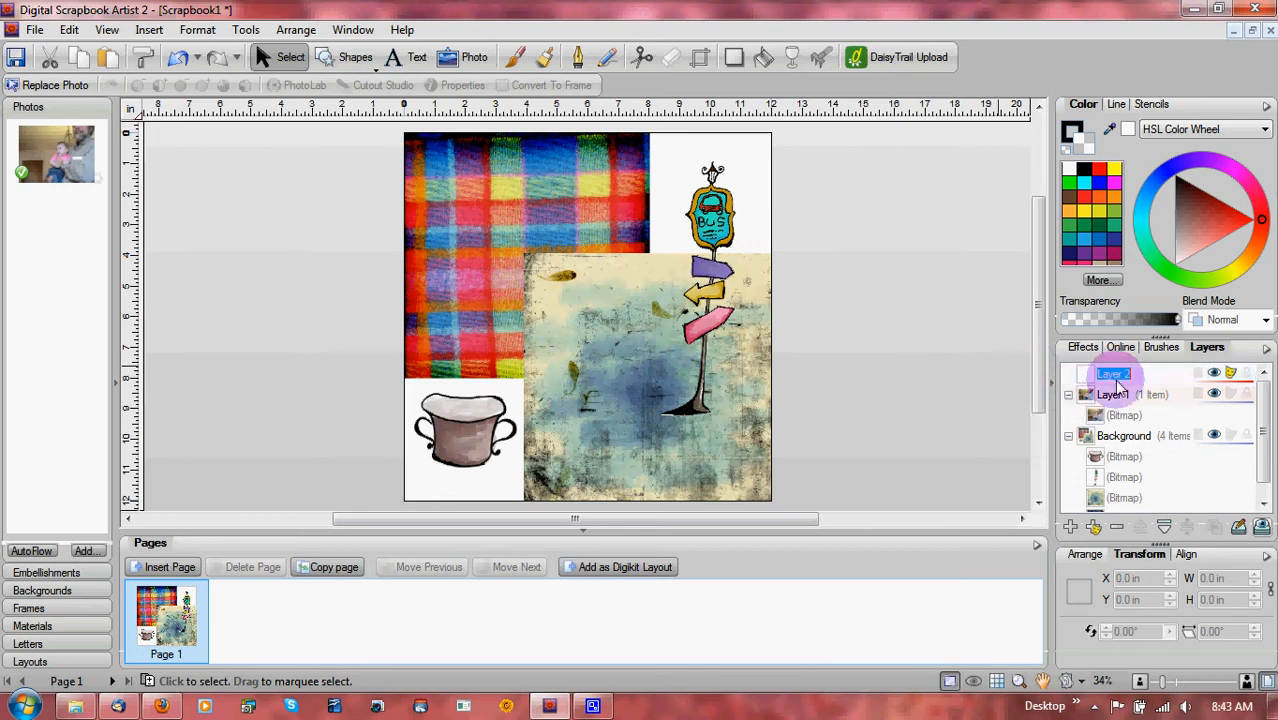
pyautogui.click(1070, 373)
pyautogui.click(1078, 580)
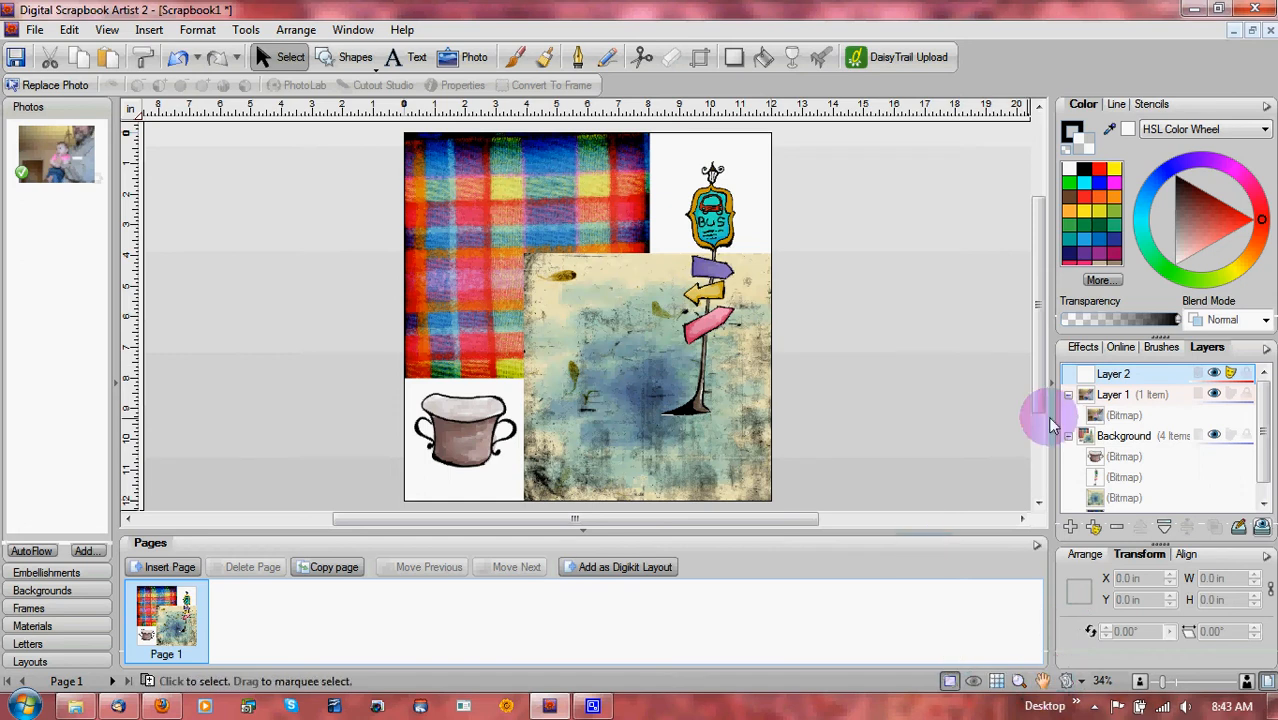
# - Paint a freehand scribble about 4.96 × 2.52 in over the plaid on Layer 2 with the Home Sweet Home_Lighting brush at 55 pt
pyautogui.click(1165, 348)
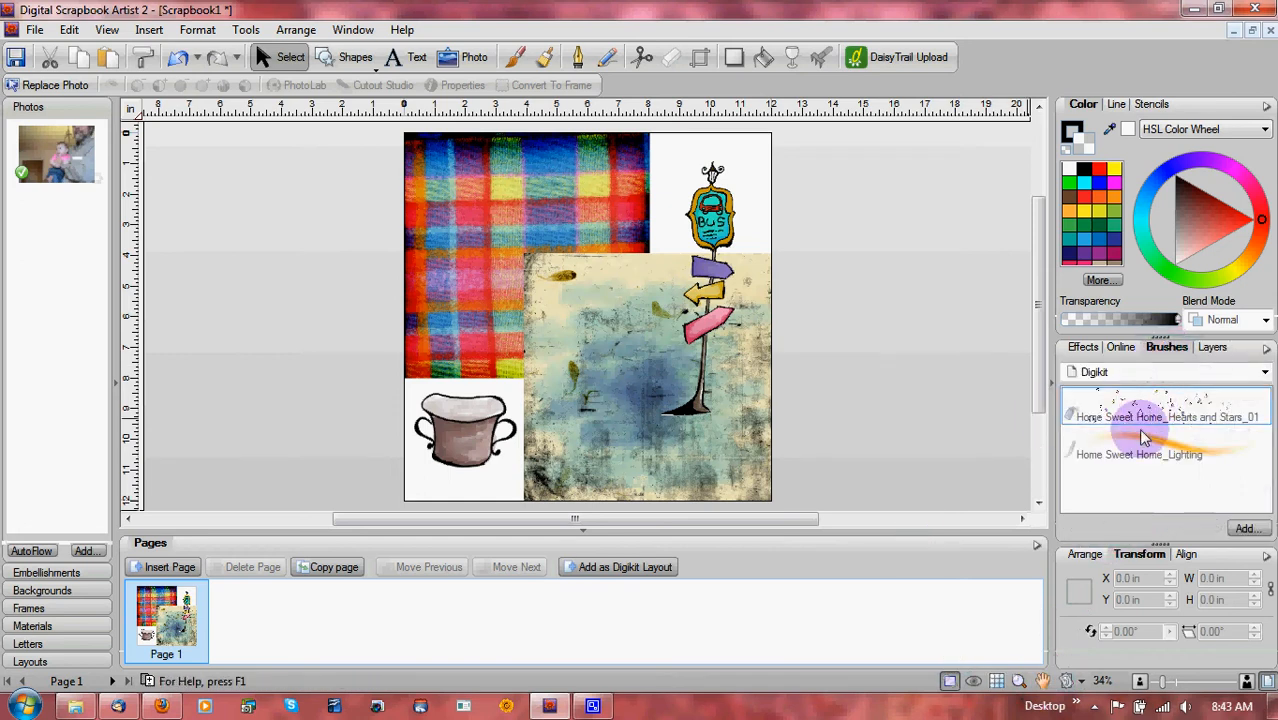
pyautogui.click(1160, 454)
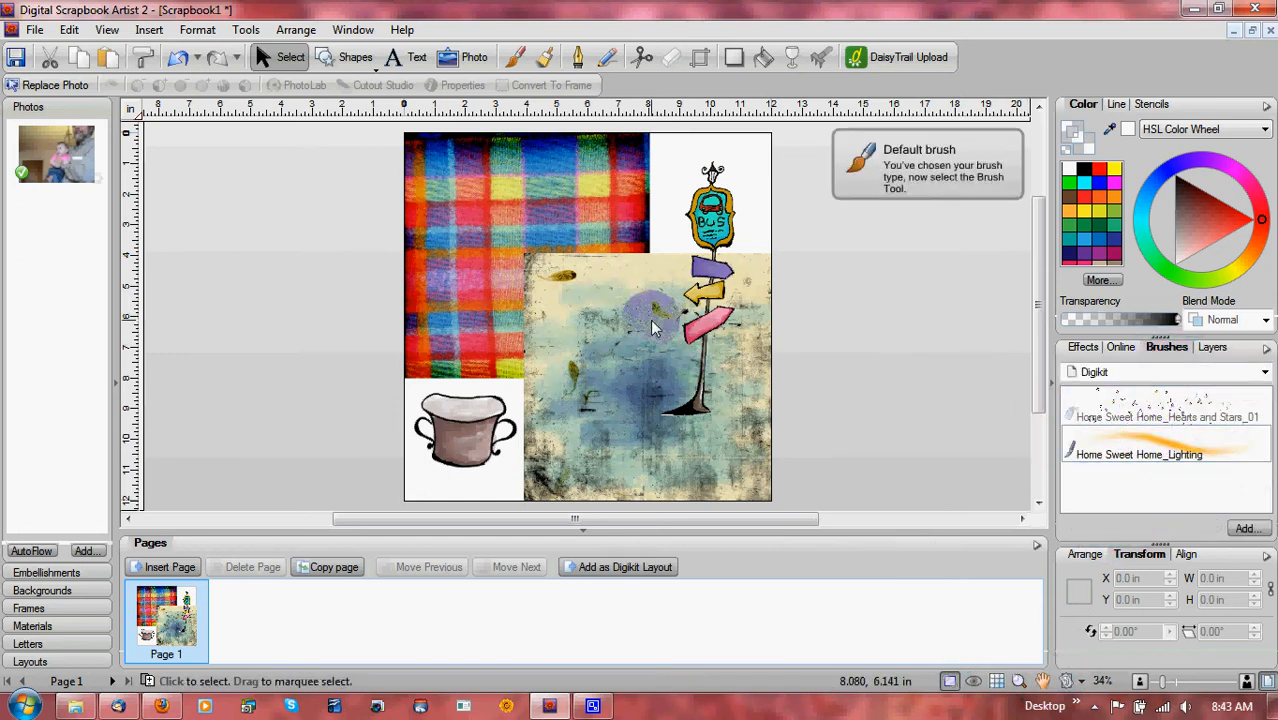
pyautogui.click(514, 57)
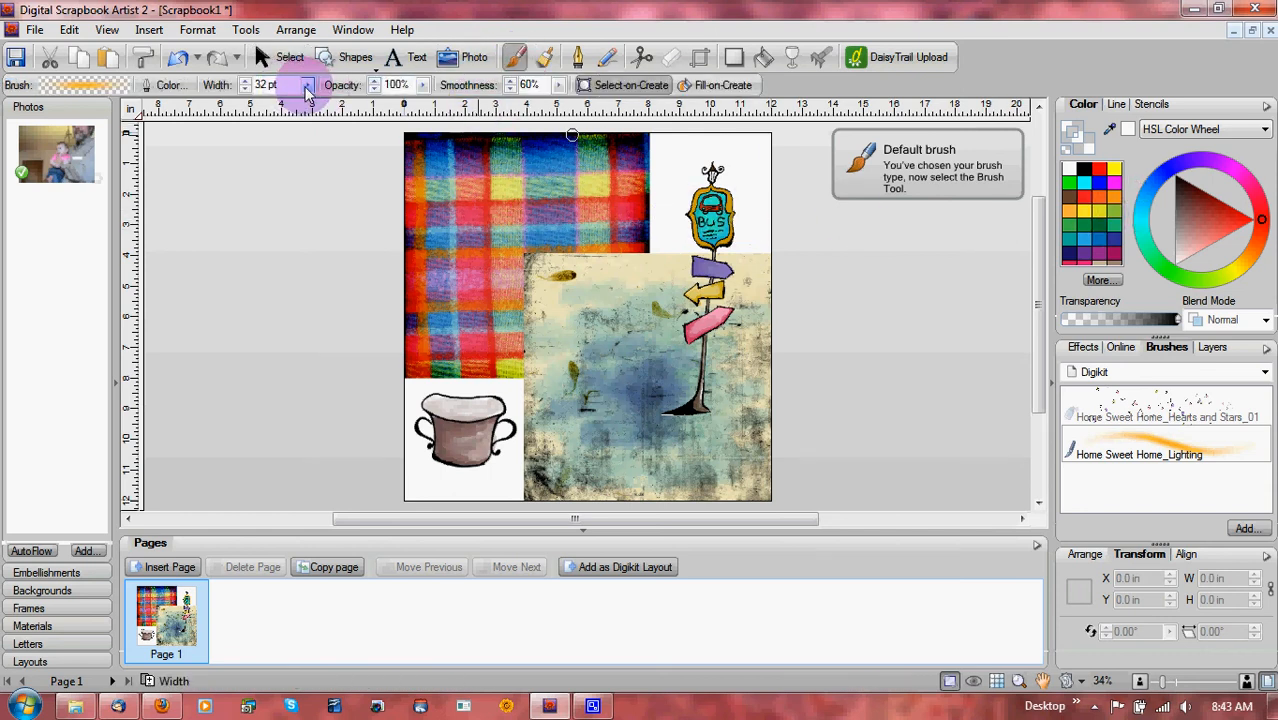
pyautogui.moveTo(300, 86); pyautogui.dragTo(330, 104)
pyautogui.moveTo(542, 214)
pyautogui.mouseDown()
pyautogui.moveTo(576, 245)
pyautogui.moveTo(484, 217)
pyautogui.moveTo(495, 258)
pyautogui.moveTo(603, 251)
pyautogui.mouseUp()
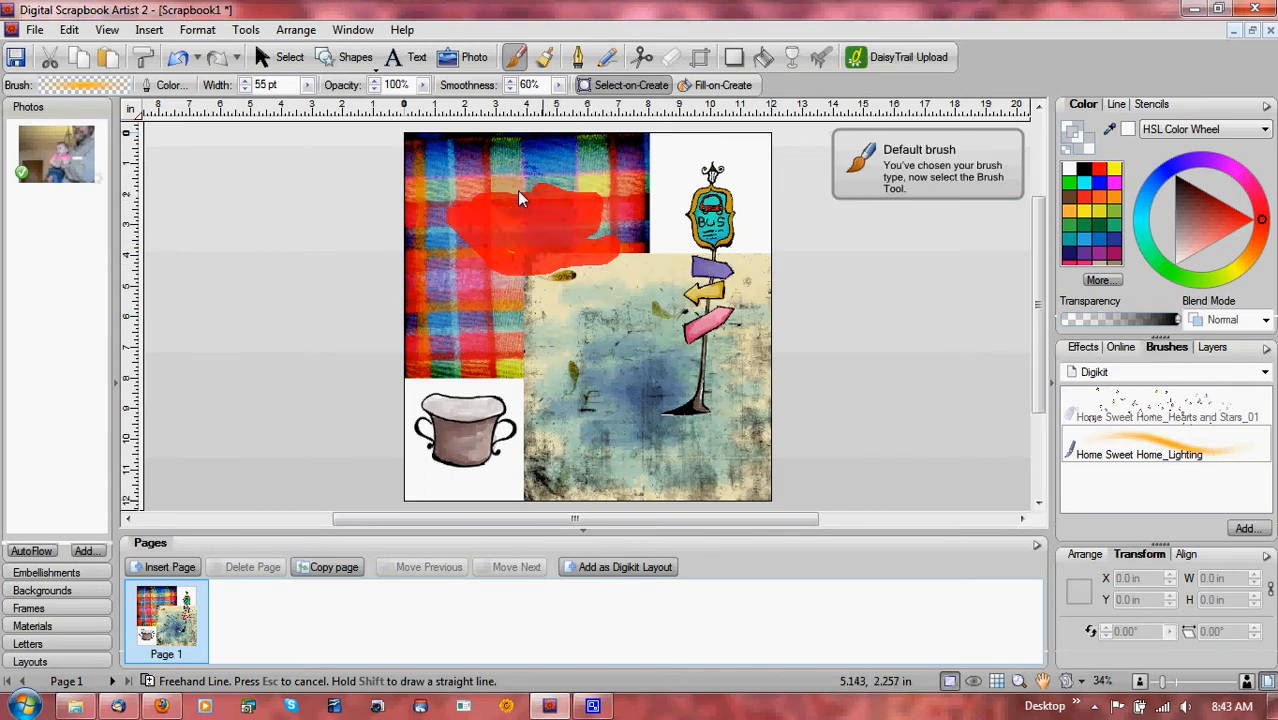
pyautogui.moveTo(500, 260); pyautogui.dragTo(503, 260)
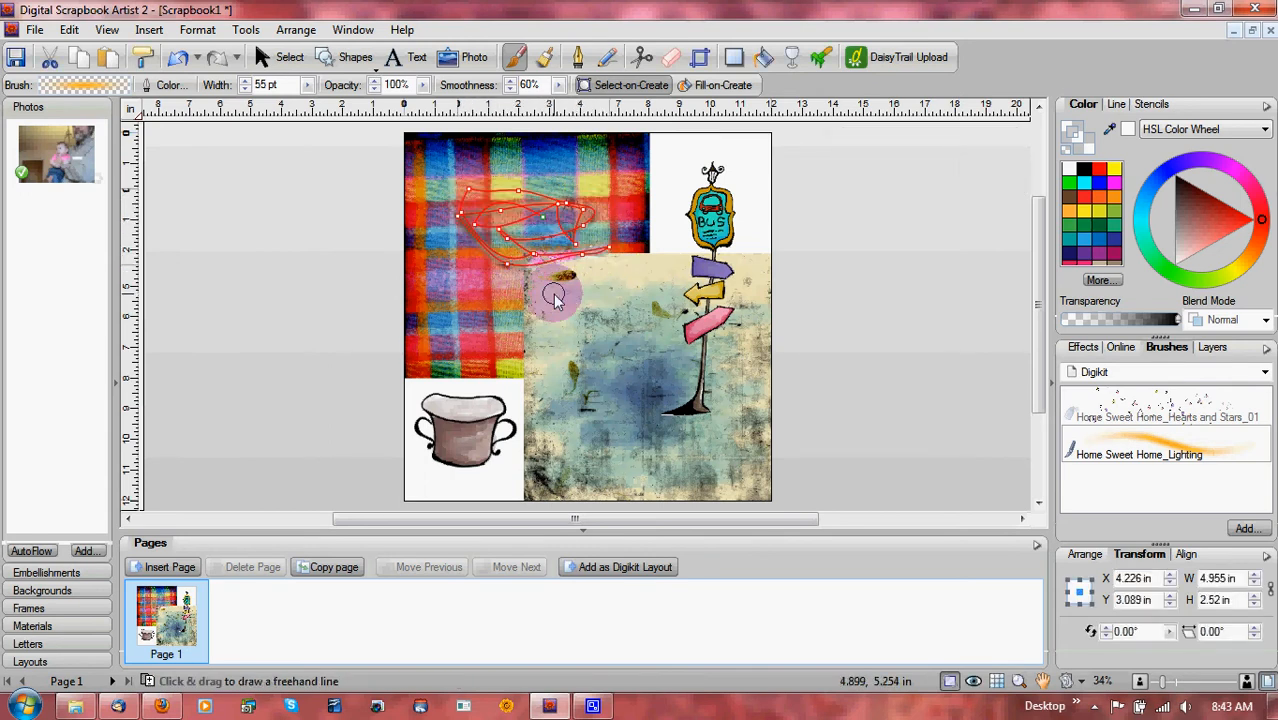
# - Toggle Layer 2's masking off and on to compare the page with and without the brushed mask
pyautogui.click(1207, 347)
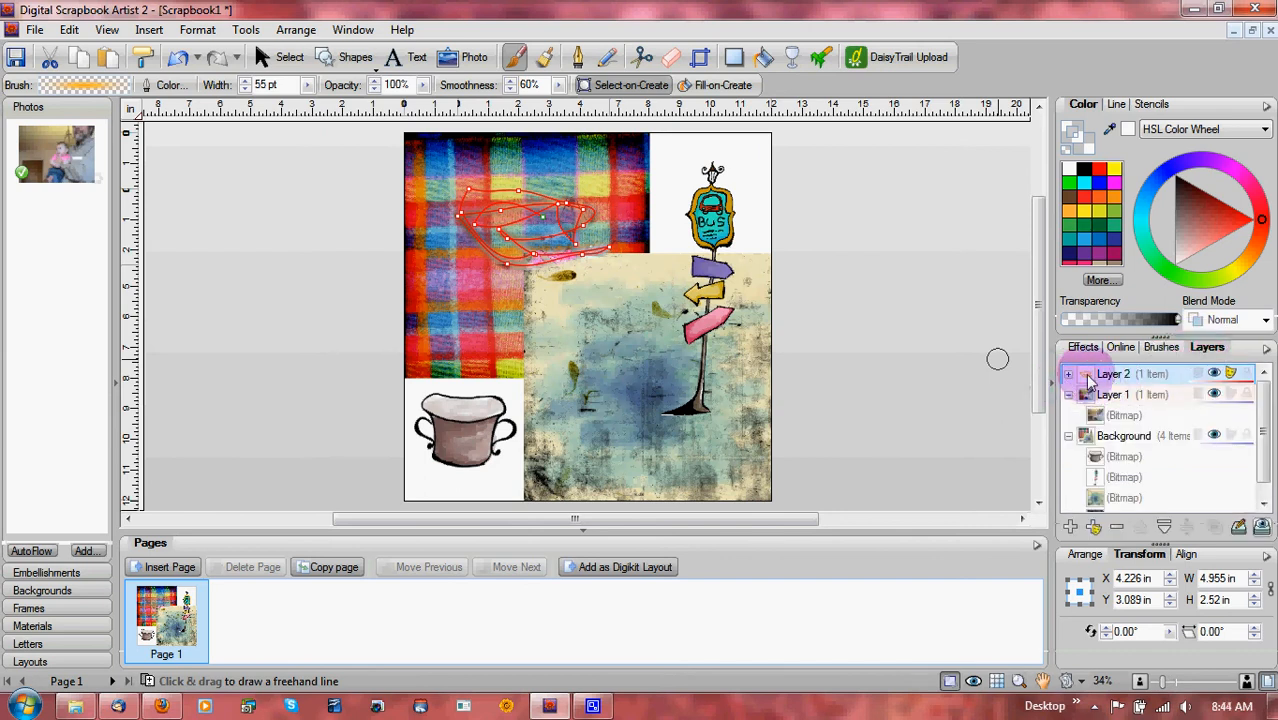
pyautogui.click(1234, 375)
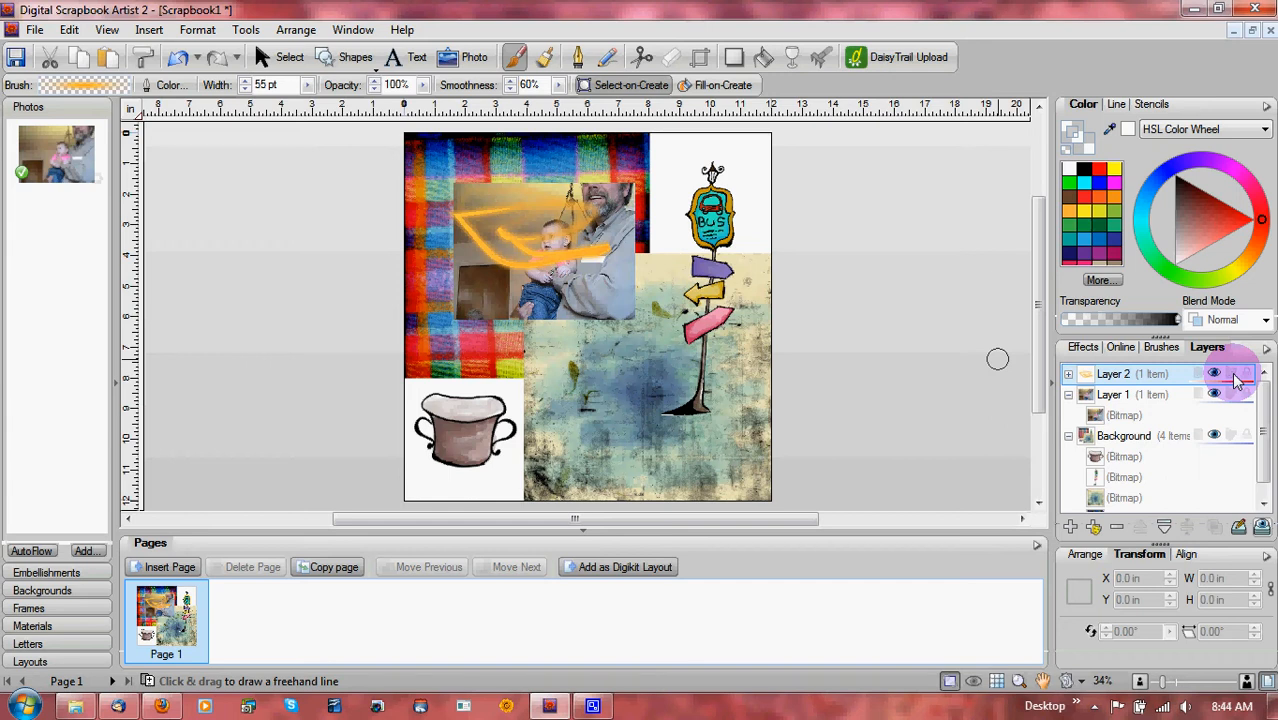
pyautogui.click(1234, 376)
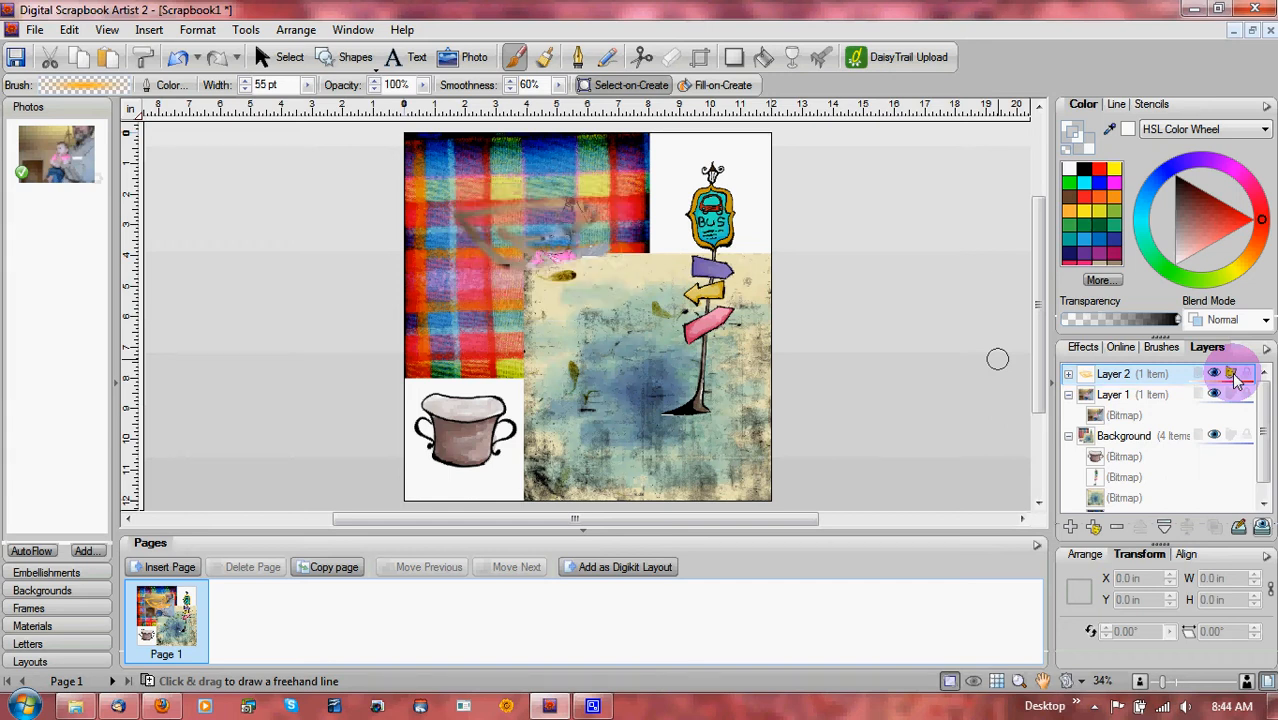
pyautogui.click(1234, 376)
pyautogui.click(1234, 376)
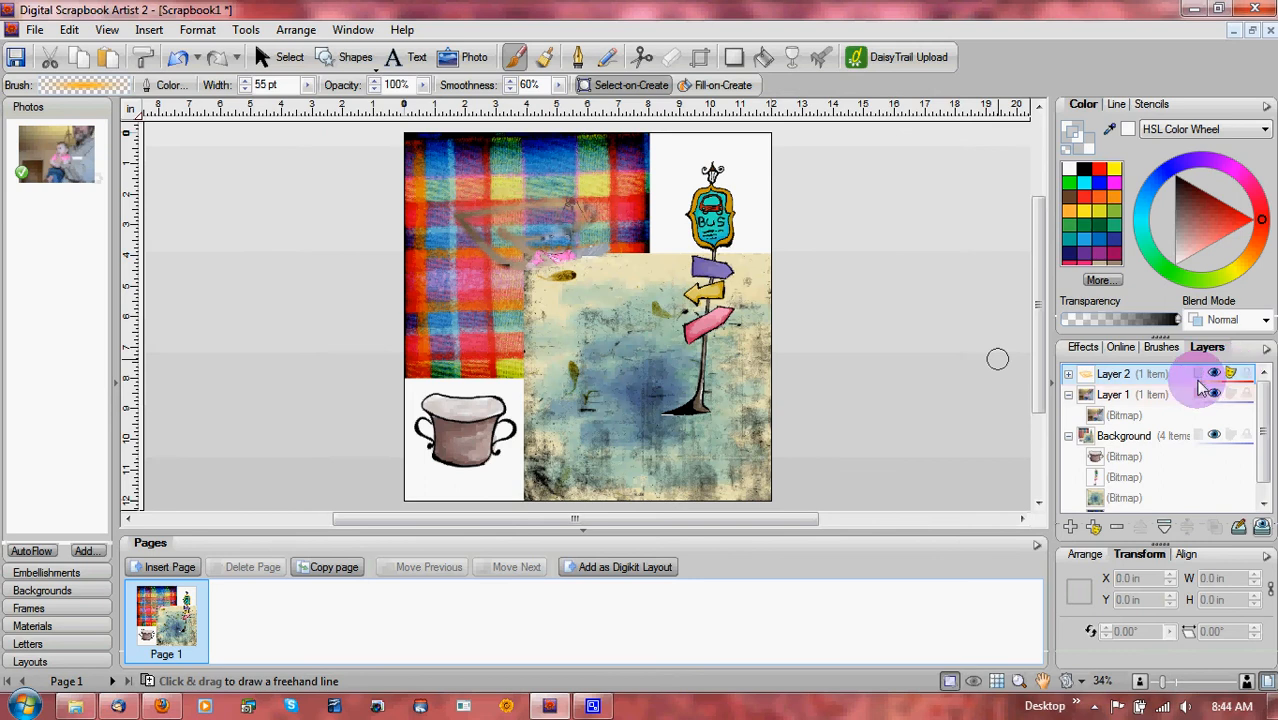
pyautogui.moveTo(546, 216); pyautogui.dragTo(542, 223)
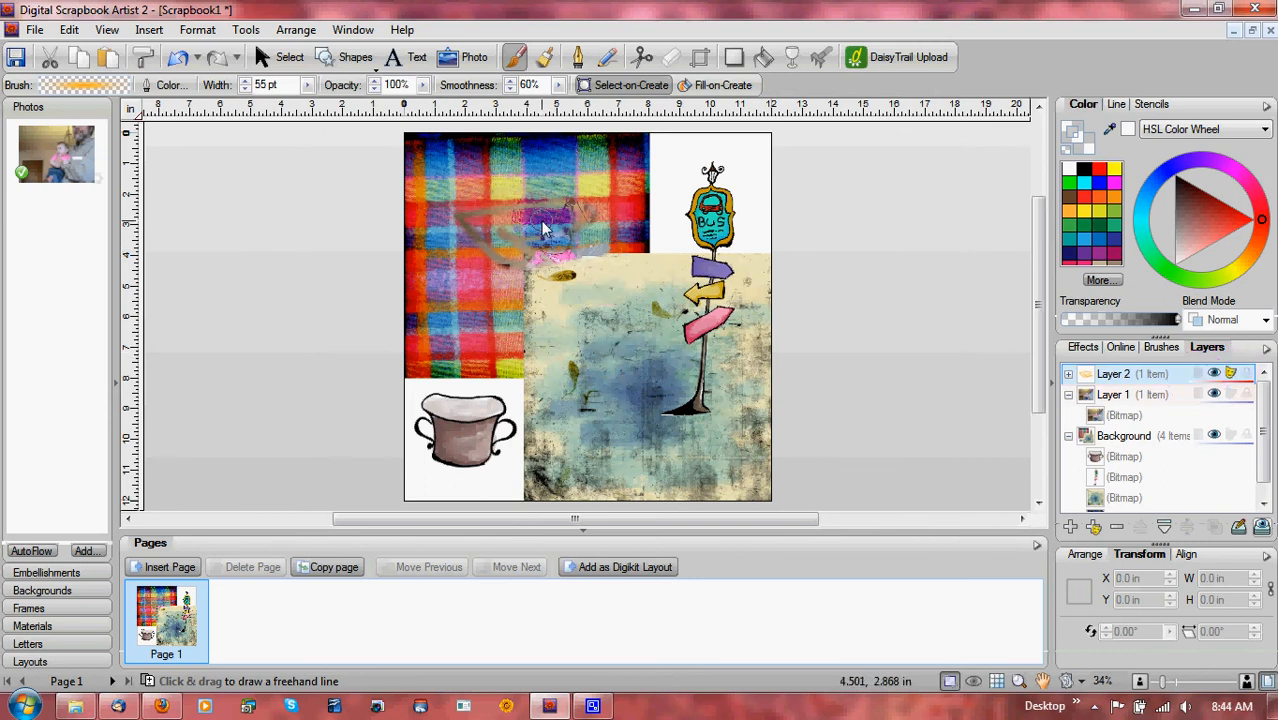
# - Turn off Layer 2's masking and paint over the baby in the photo with Airbrush 04, covering about 4.6 × 3.2 in
pyautogui.click(1231, 378)
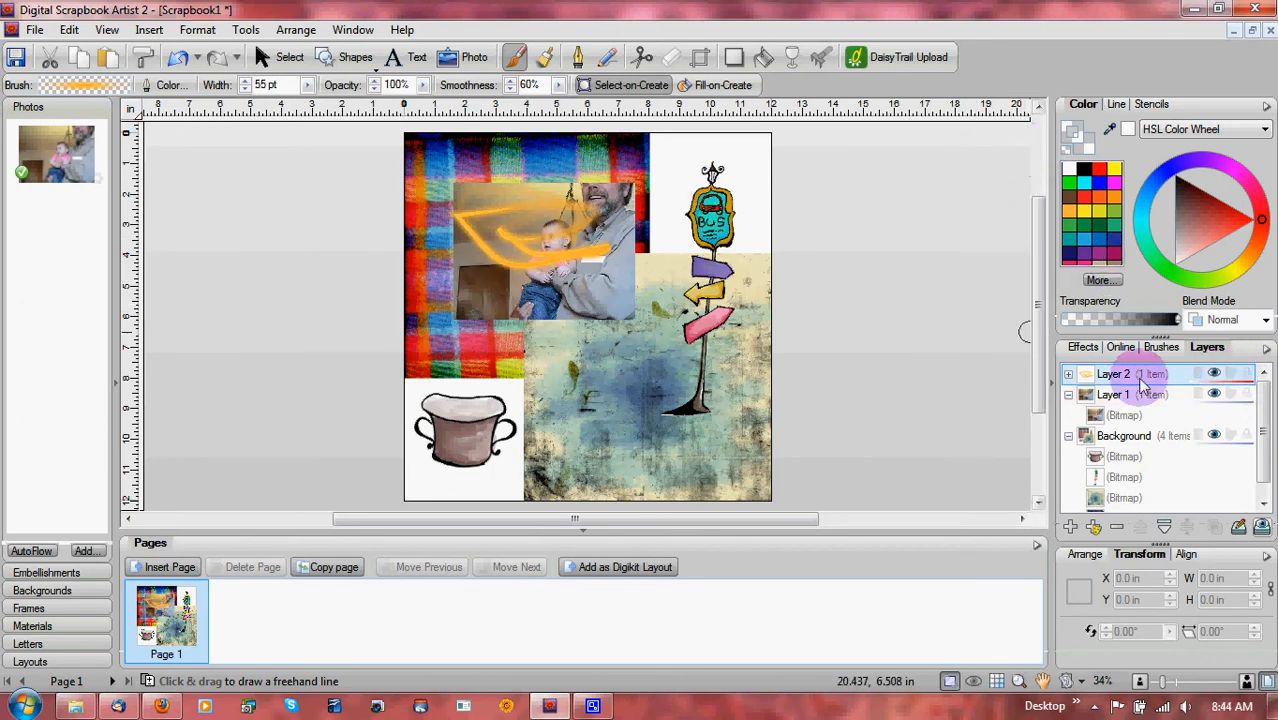
pyautogui.click(1161, 347)
pyautogui.click(1100, 388)
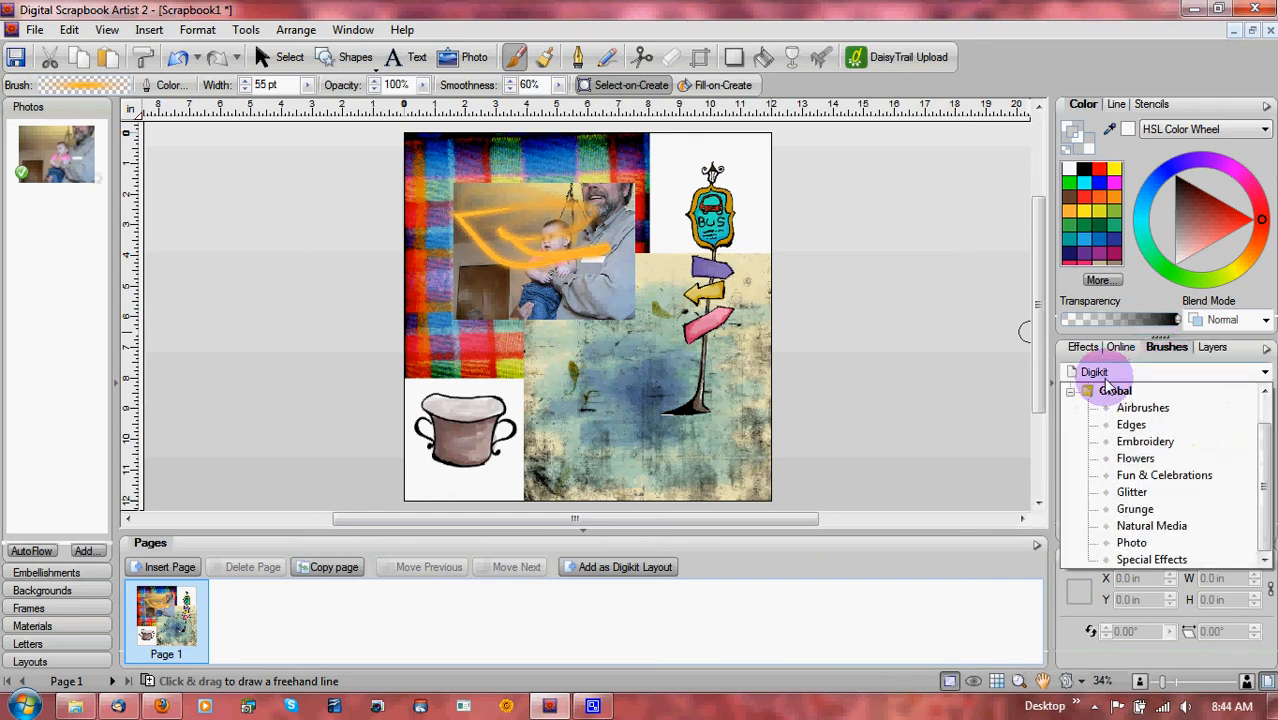
pyautogui.click(1128, 442)
pyautogui.click(1135, 410)
pyautogui.click(1132, 408)
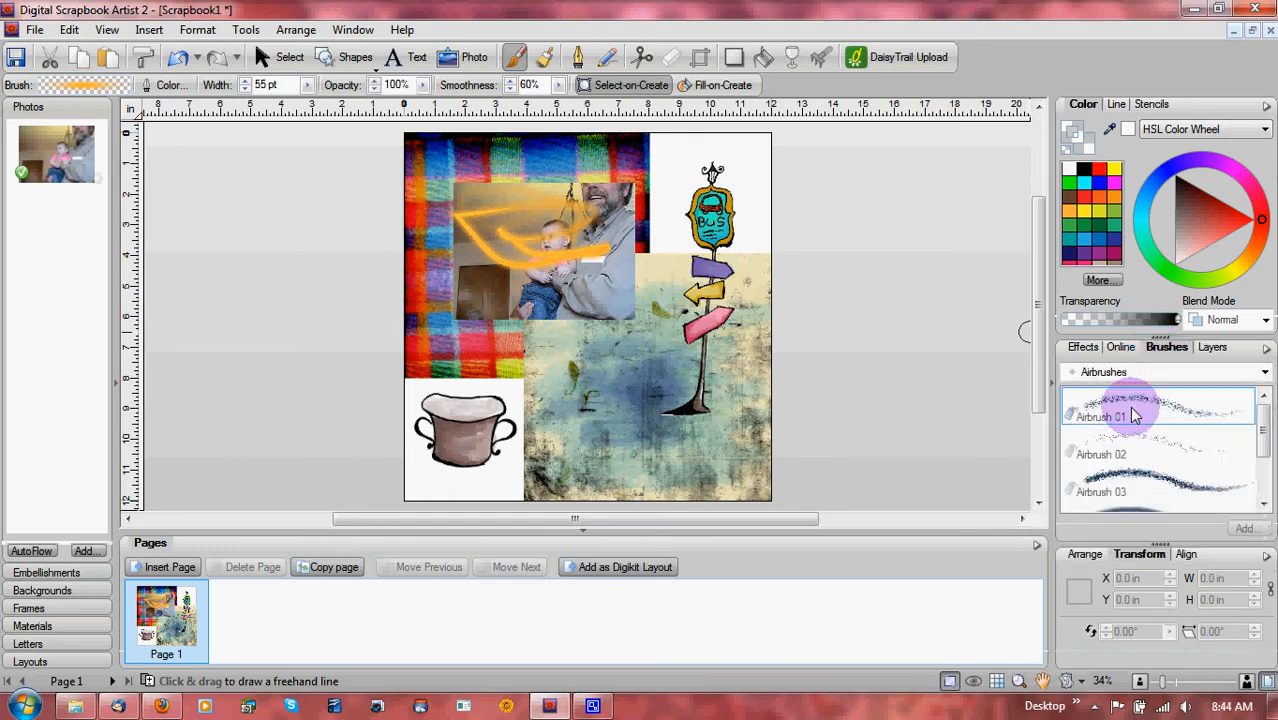
pyautogui.scroll(-1, 1152, 500)
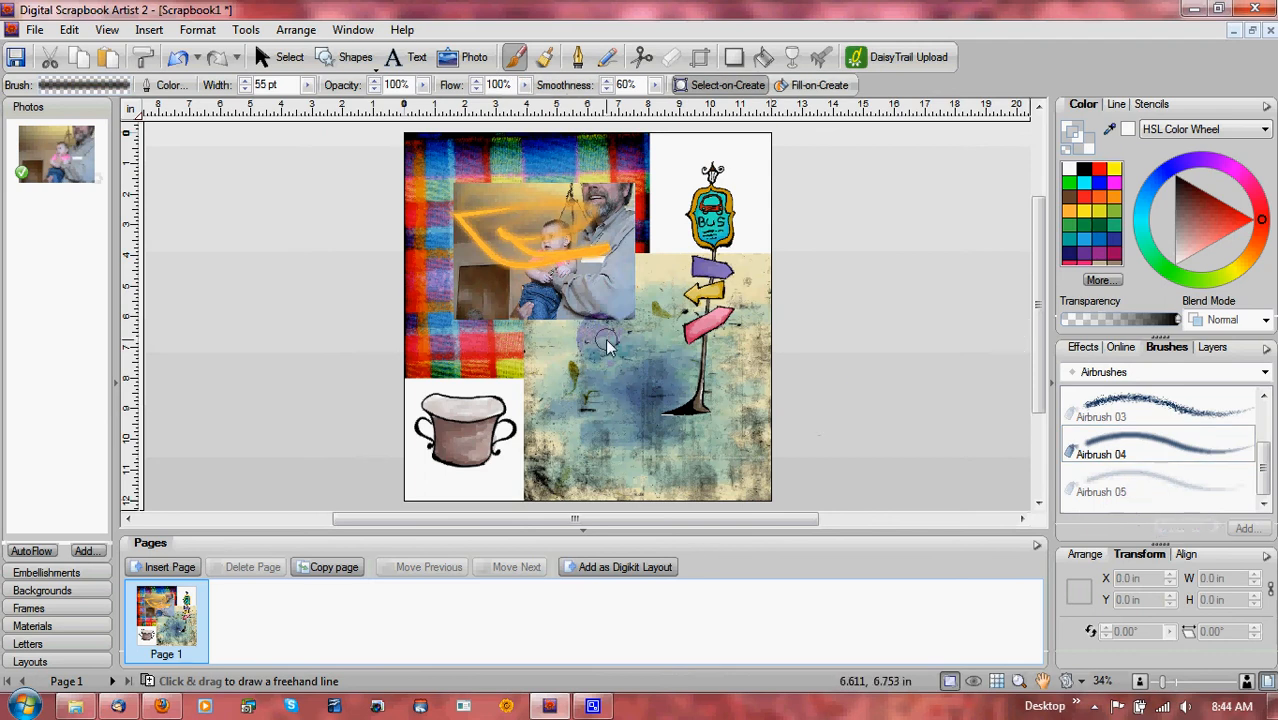
pyautogui.moveTo(474, 266)
pyautogui.mouseDown()
pyautogui.moveTo(595, 280)
pyautogui.moveTo(480, 228)
pyautogui.moveTo(510, 222)
pyautogui.moveTo(483, 259)
pyautogui.moveTo(554, 246)
pyautogui.moveTo(479, 254)
pyautogui.moveTo(578, 213)
pyautogui.moveTo(540, 244)
pyautogui.moveTo(555, 262)
pyautogui.moveTo(528, 316)
pyautogui.mouseUp()
pyautogui.moveTo(513, 246)
pyautogui.mouseDown()
pyautogui.moveTo(559, 241)
pyautogui.moveTo(585, 301)
pyautogui.moveTo(586, 275)
pyautogui.moveTo(559, 243)
pyautogui.moveTo(525, 290)
pyautogui.moveTo(530, 235)
pyautogui.moveTo(573, 263)
pyautogui.moveTo(547, 292)
pyautogui.mouseUp()
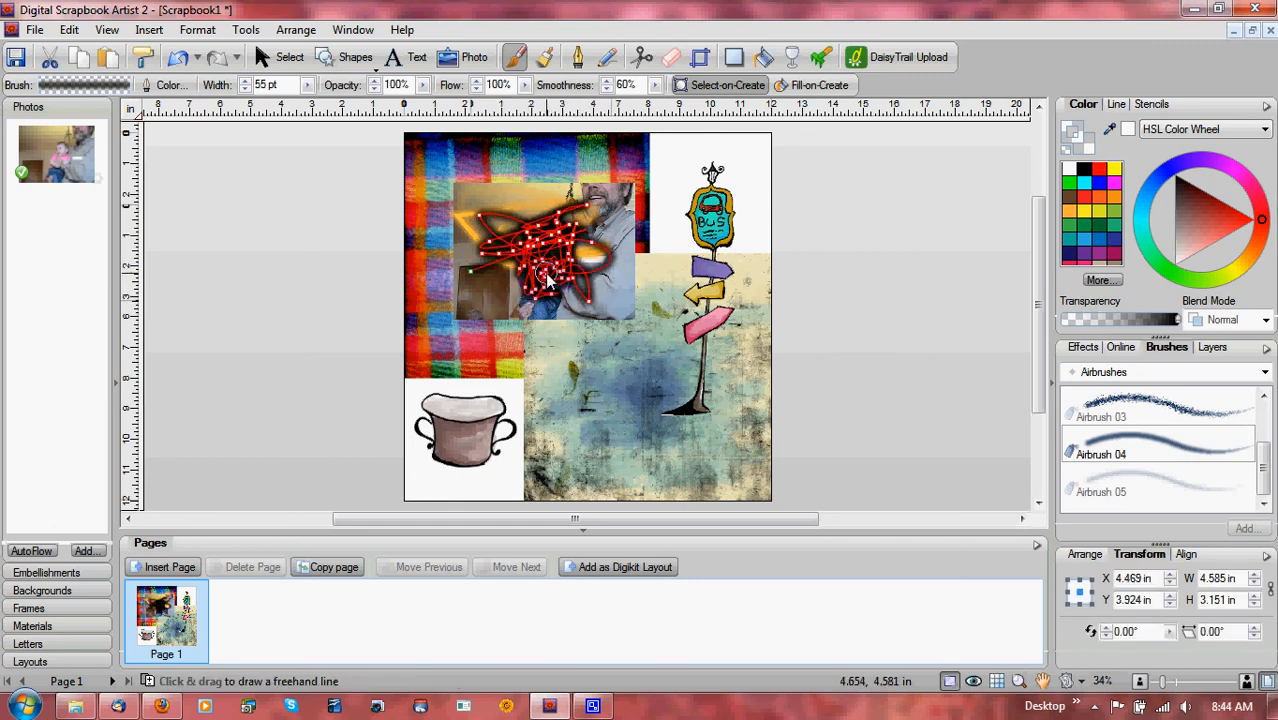
# - Turn Layer 2's masking back on, comparing the masked photo with the unmasked brush strokes
pyautogui.click(1205, 348)
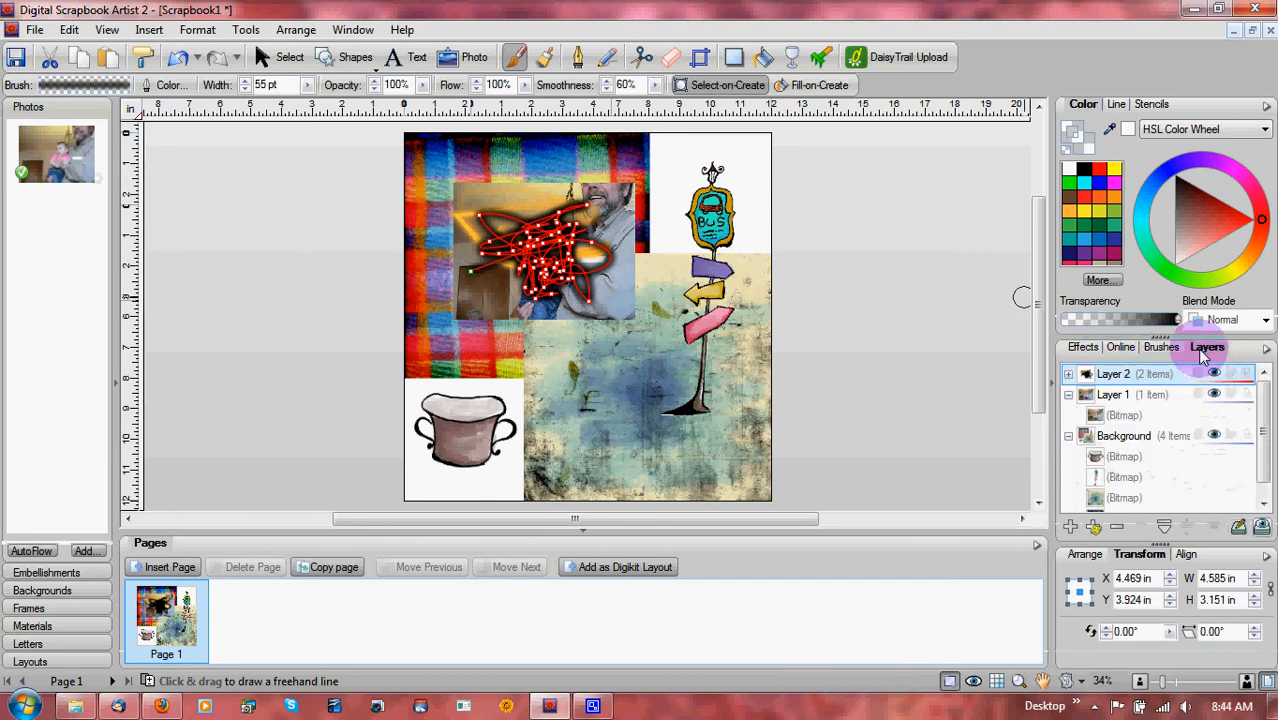
pyautogui.click(1232, 377)
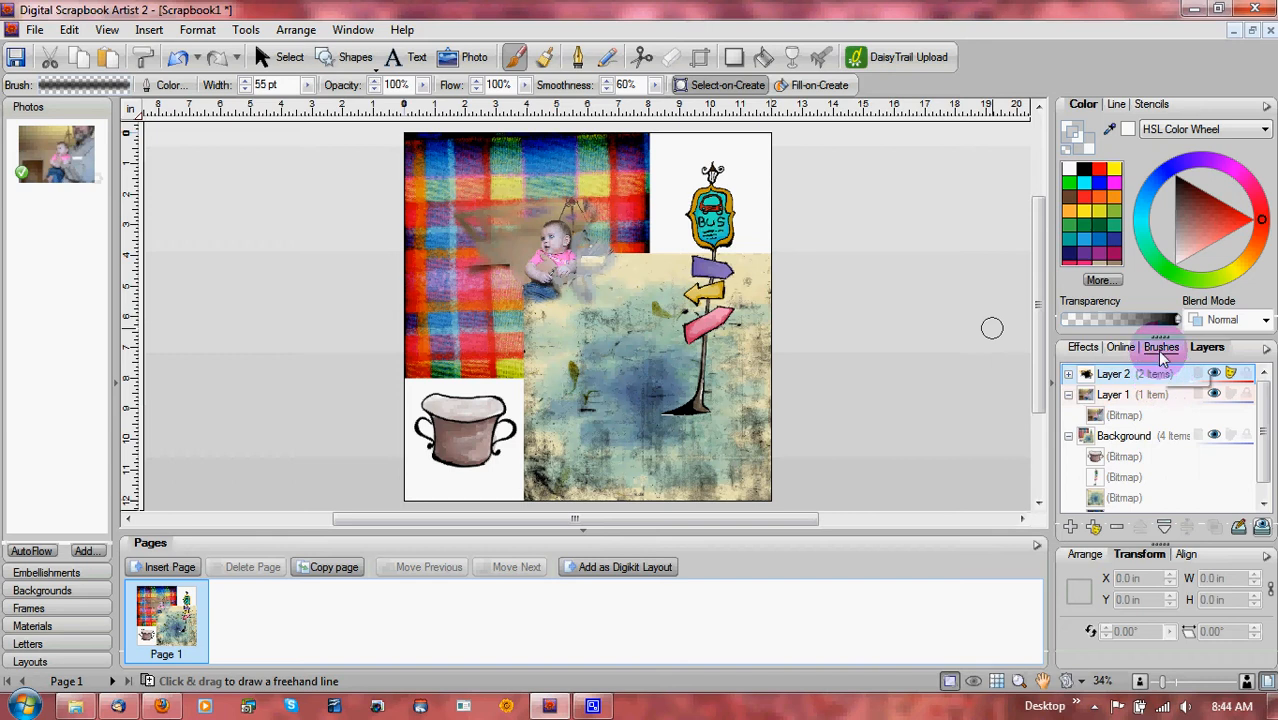
pyautogui.click(1106, 398)
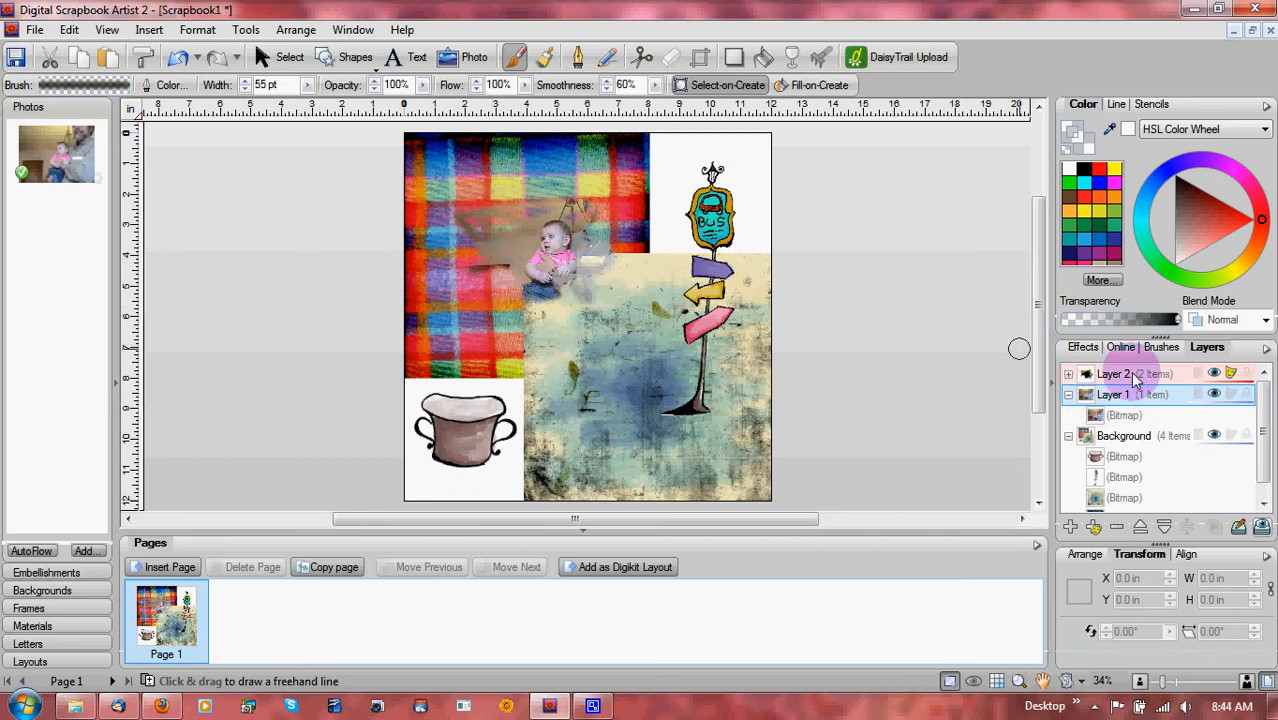
pyautogui.click(1080, 374)
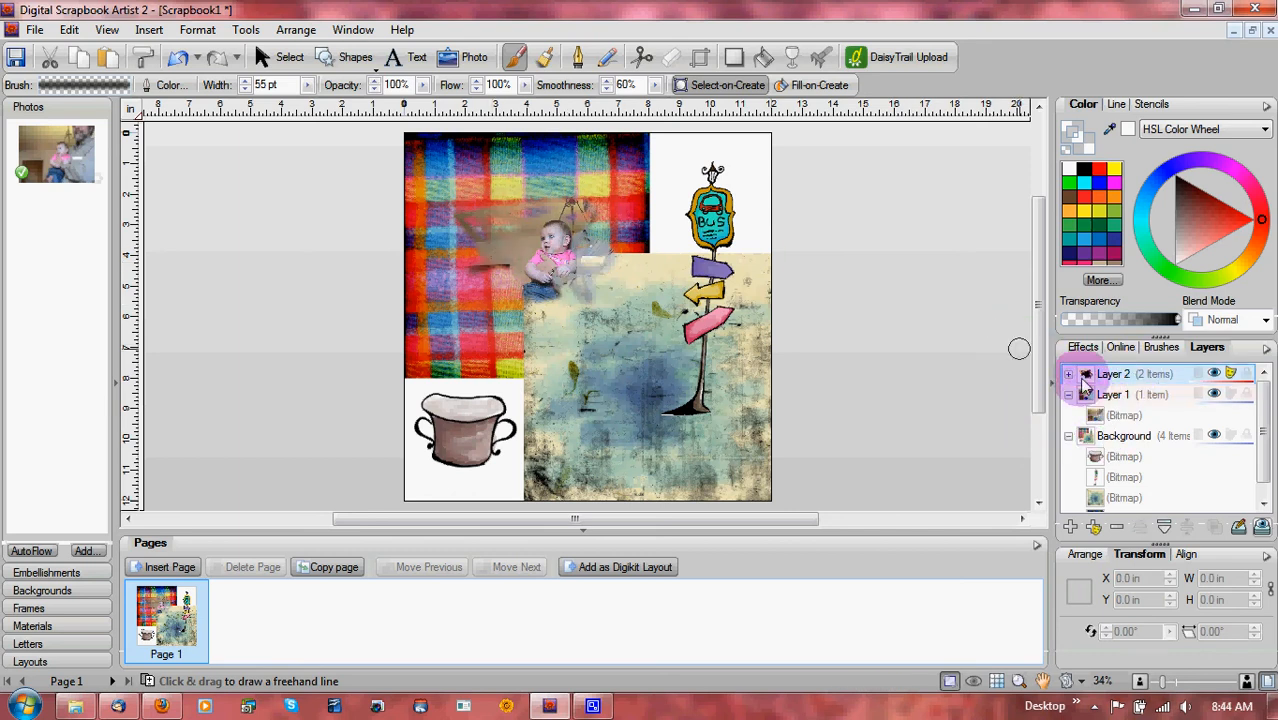
pyautogui.click(1226, 372)
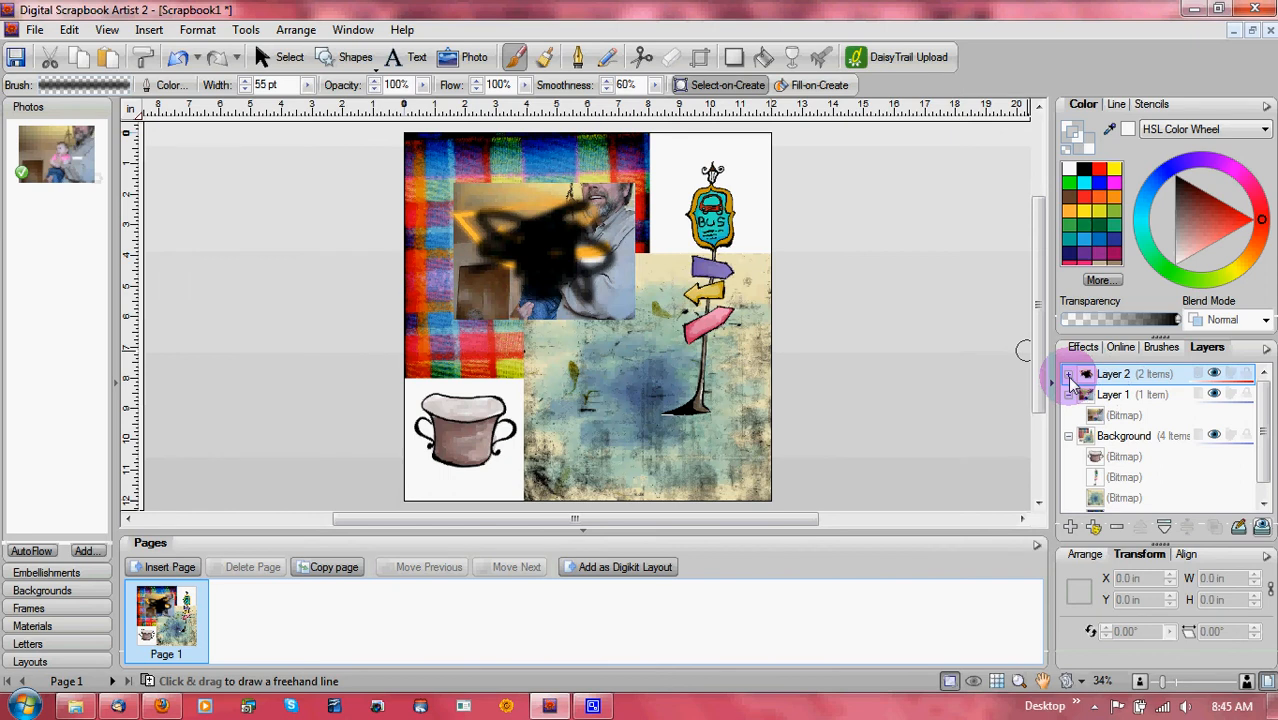
pyautogui.click(1231, 374)
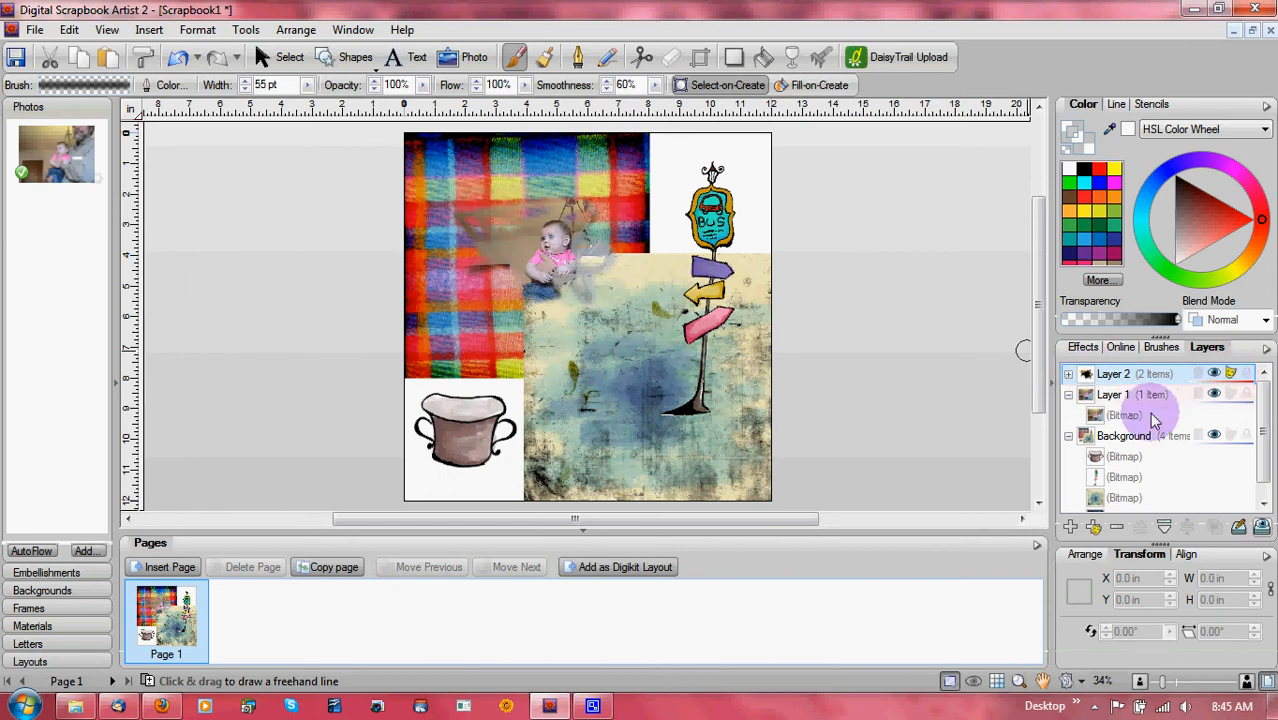
# - Add a new layer between Layer 1 and the Background layer, and move the signpost and pot from the Background into it
pyautogui.click(1070, 528)
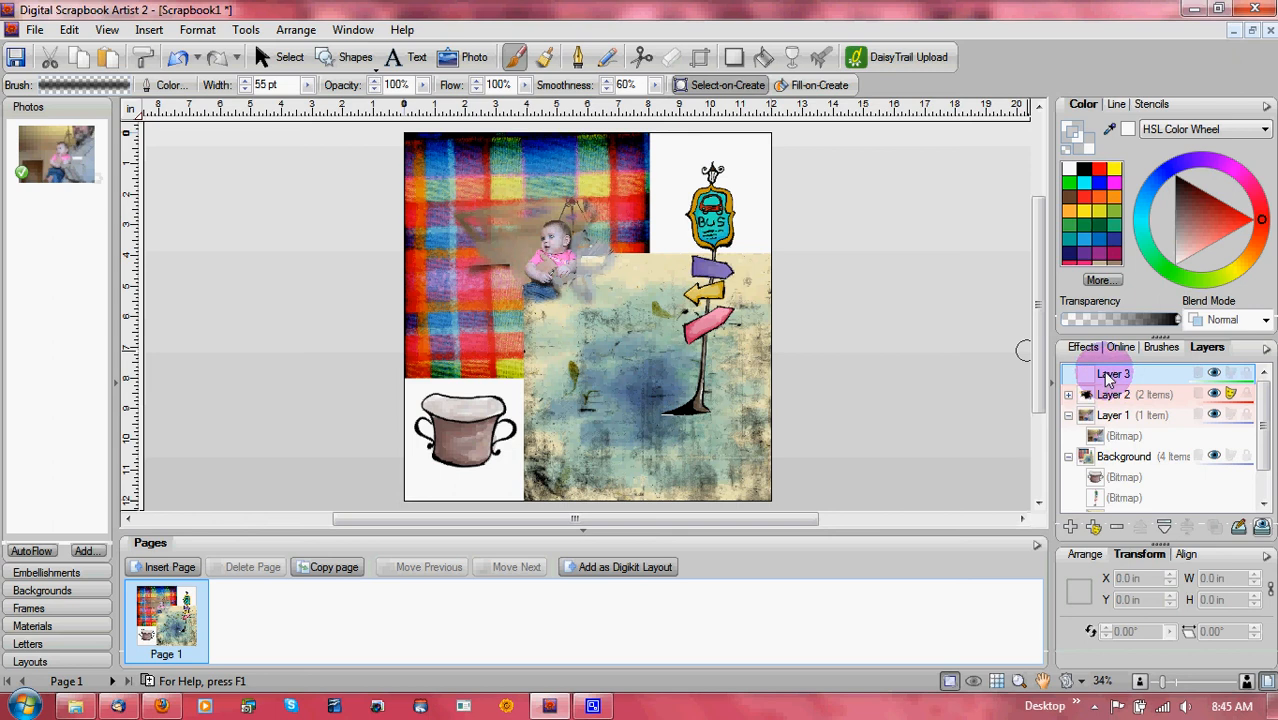
pyautogui.moveTo(1107, 377); pyautogui.dragTo(1103, 459)
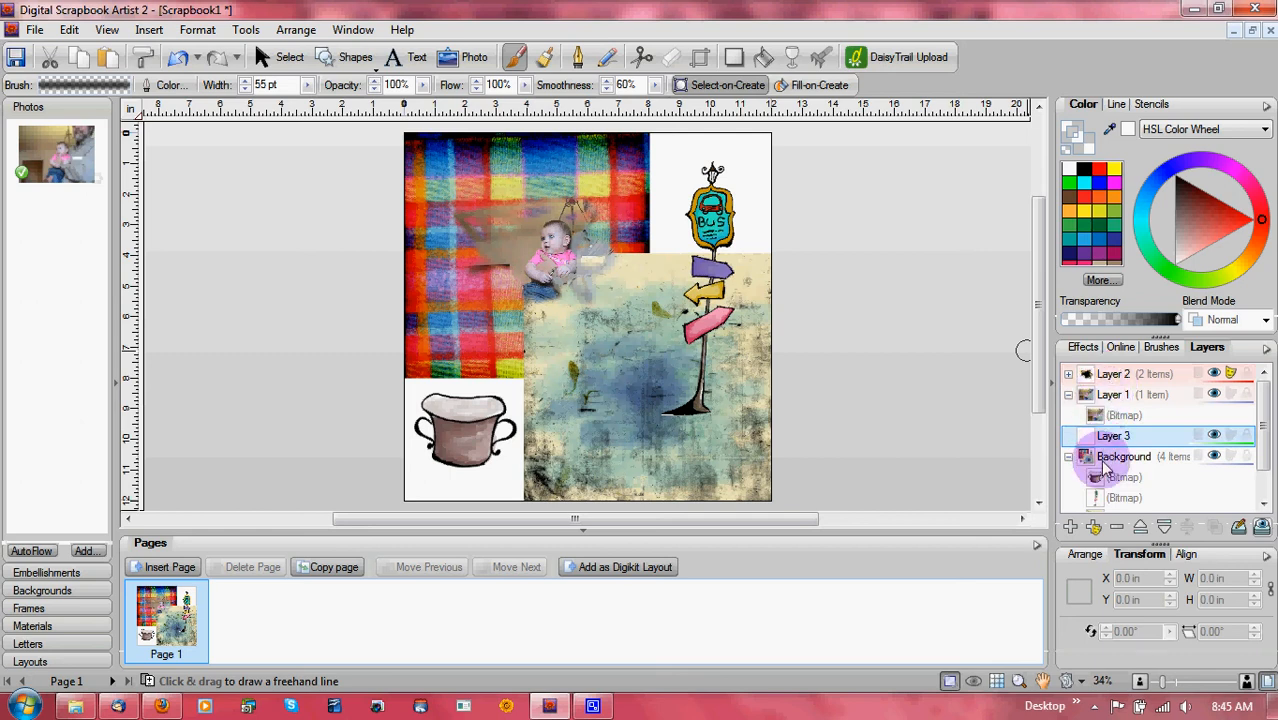
pyautogui.moveTo(1093, 493); pyautogui.dragTo(1106, 442)
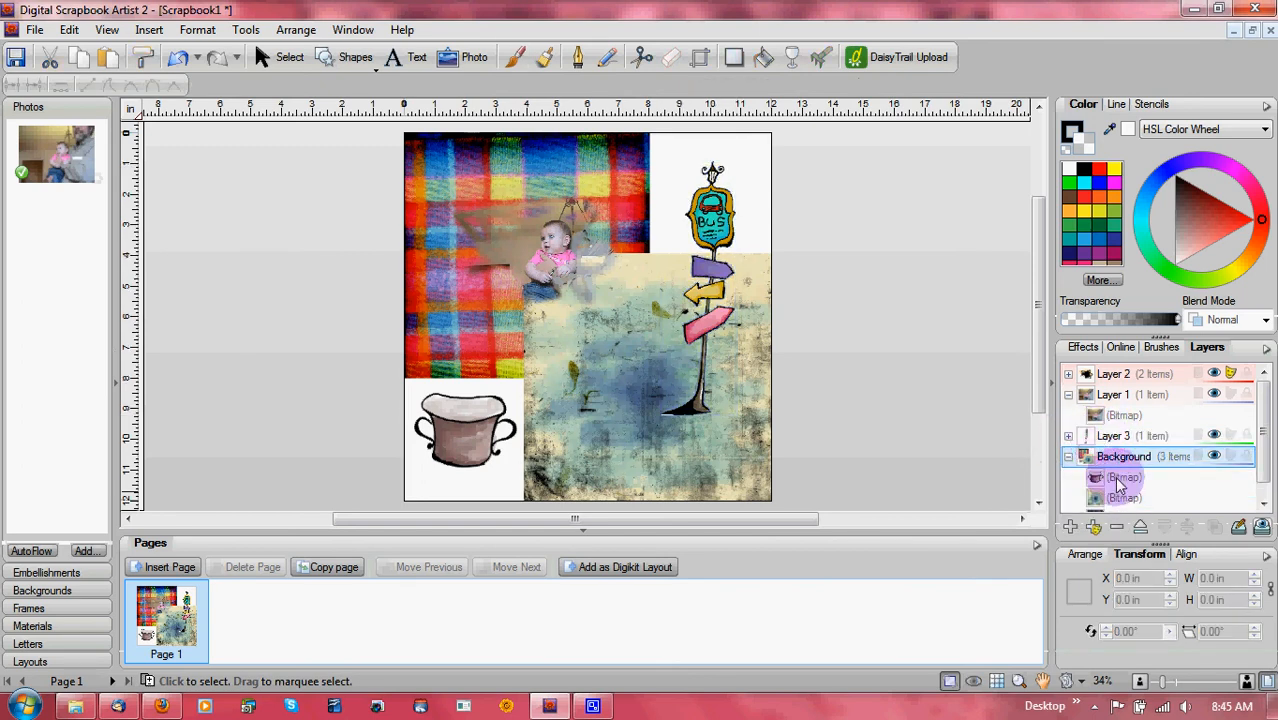
pyautogui.moveTo(1112, 478); pyautogui.dragTo(1112, 450)
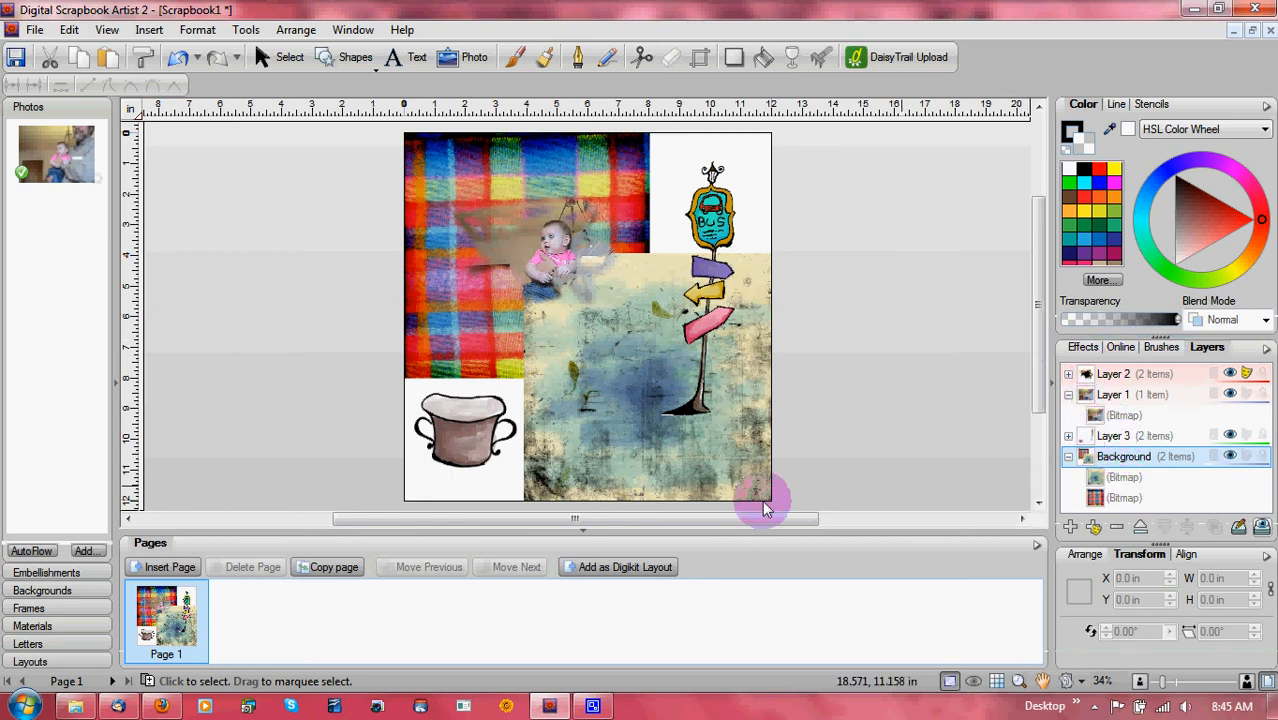
# - Add the orange cupboard-door embellishment to Layer 1, placing it on the blue paper at about X 7.2, Y 8.0 in
pyautogui.click(93, 575)
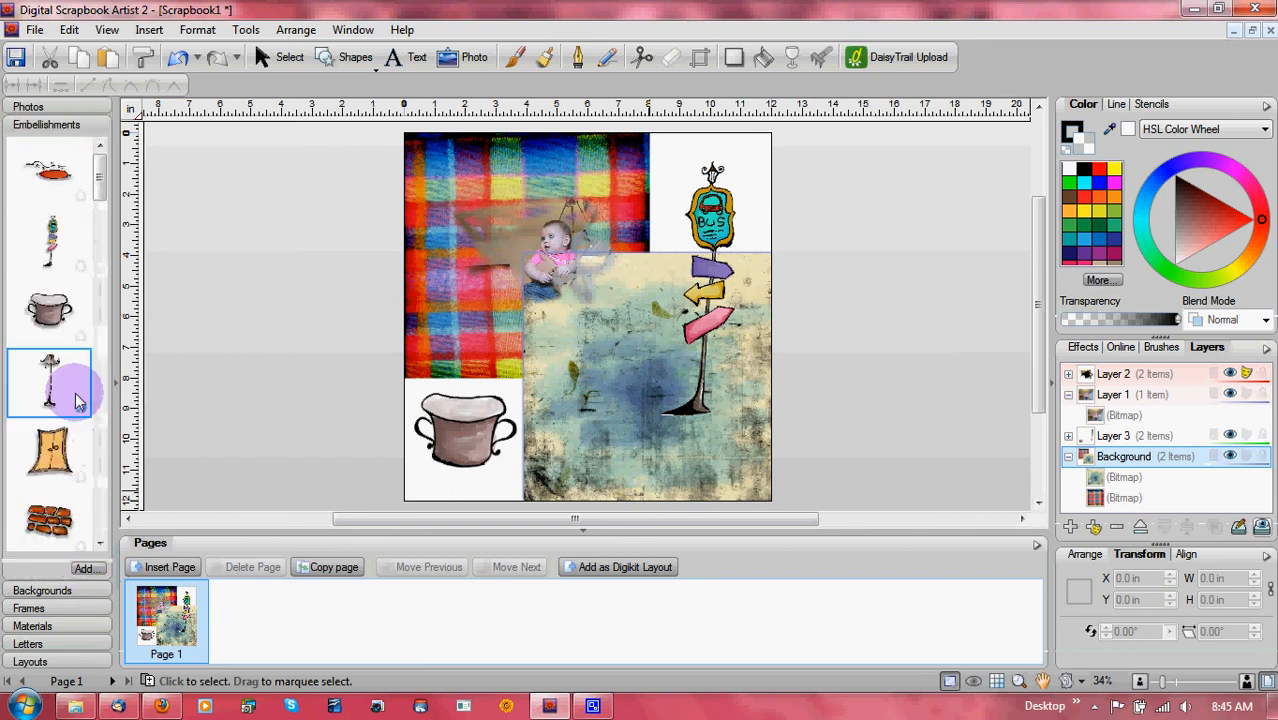
pyautogui.click(1096, 394)
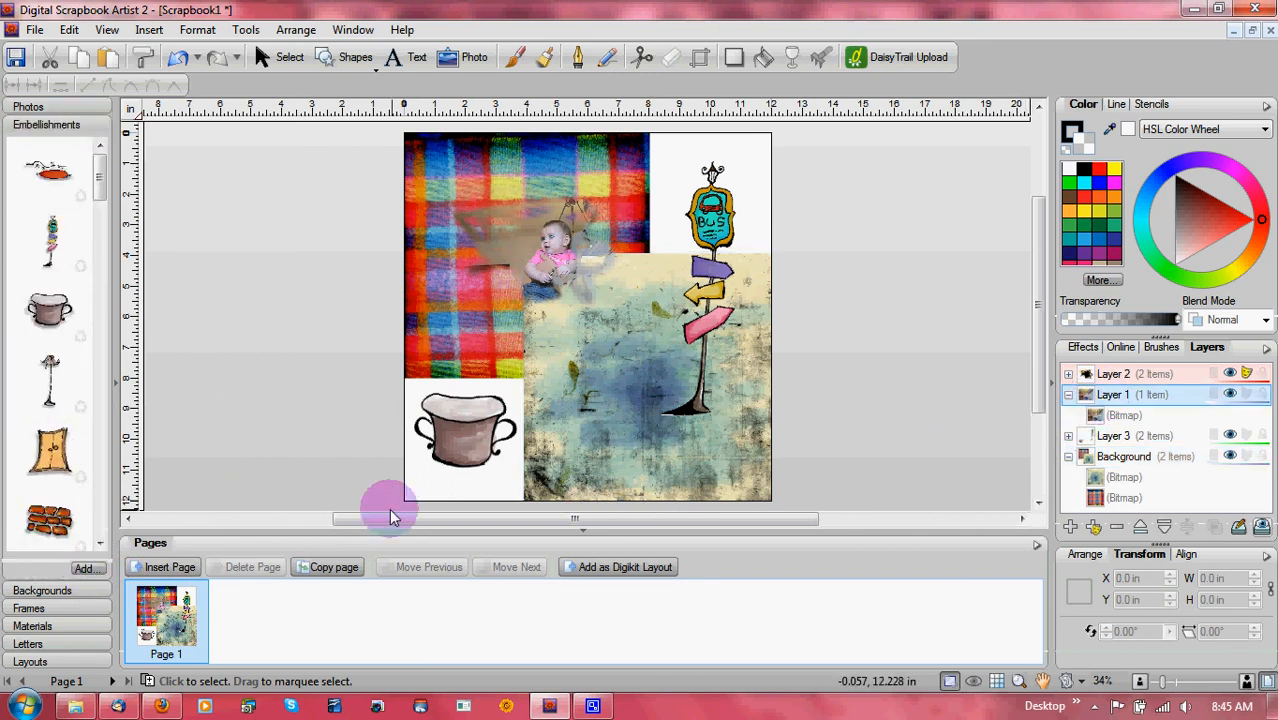
pyautogui.moveTo(58, 455); pyautogui.dragTo(643, 373)
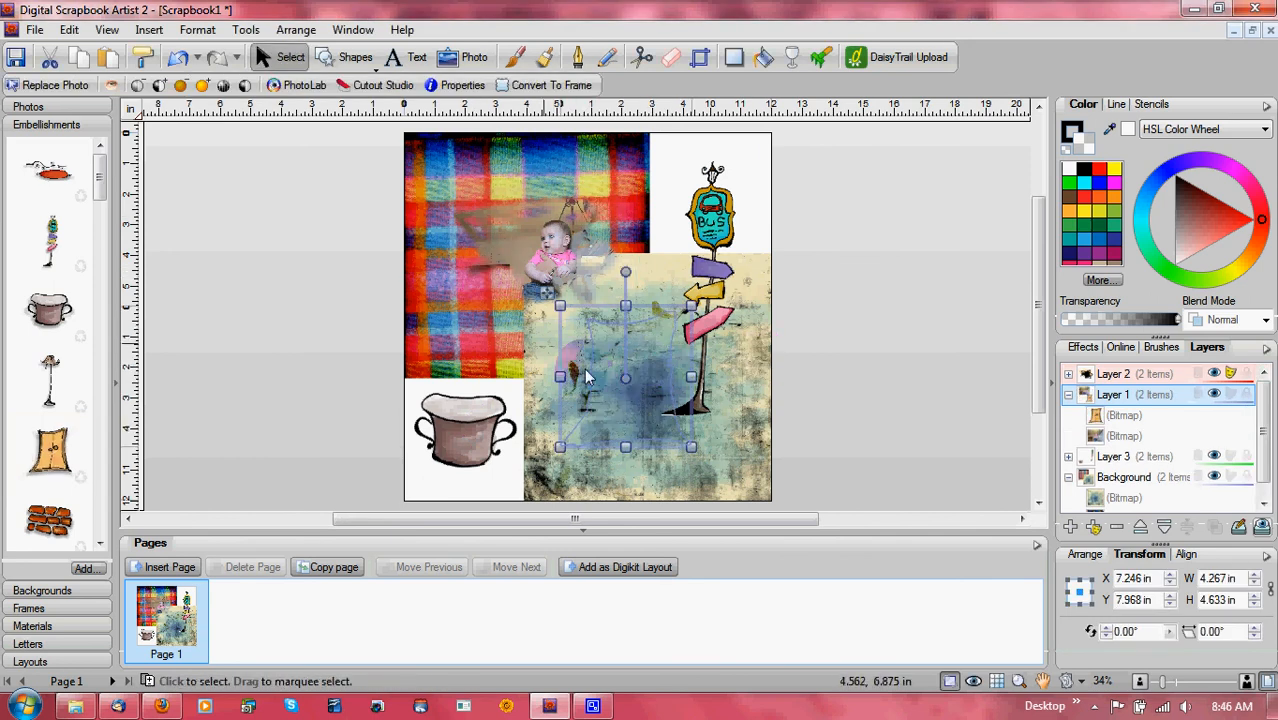
# - Transfer the door from Layer 1 into Layer 3, and shift it on the page to about X 7.0, Y 8.5 in
pyautogui.click(1101, 430)
pyautogui.moveTo(1118, 414); pyautogui.dragTo(1112, 458)
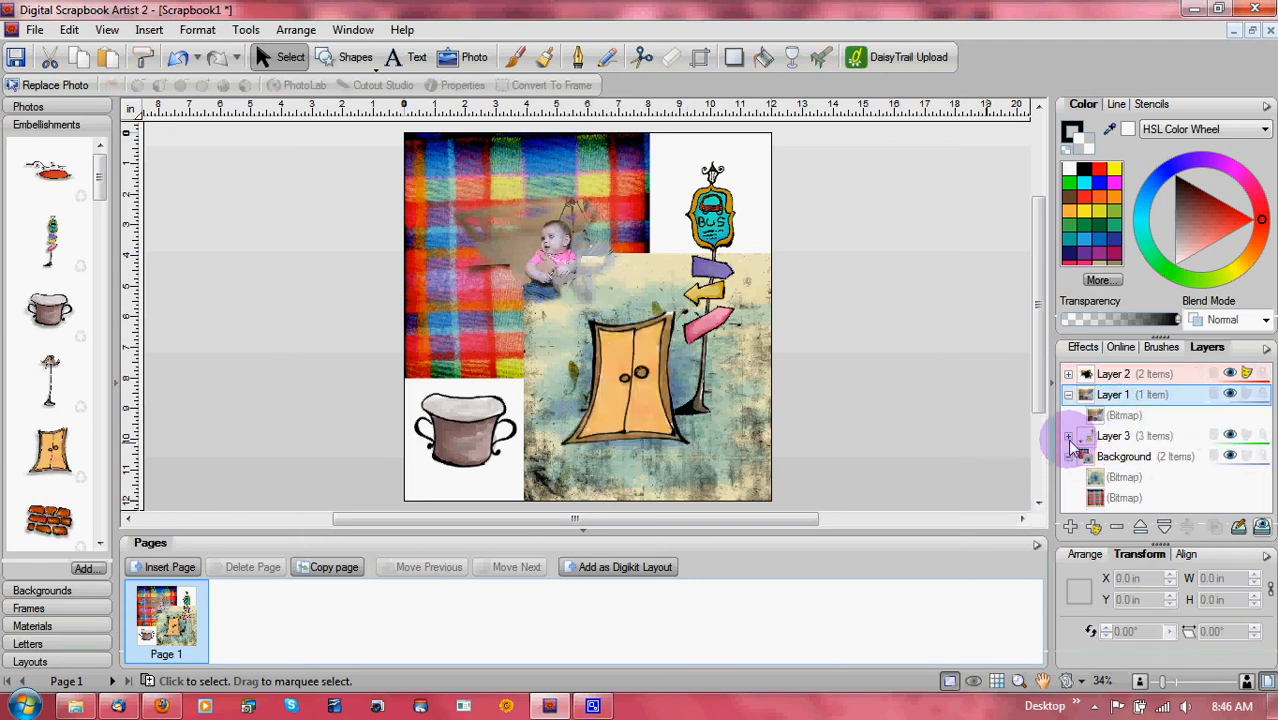
pyautogui.click(1068, 436)
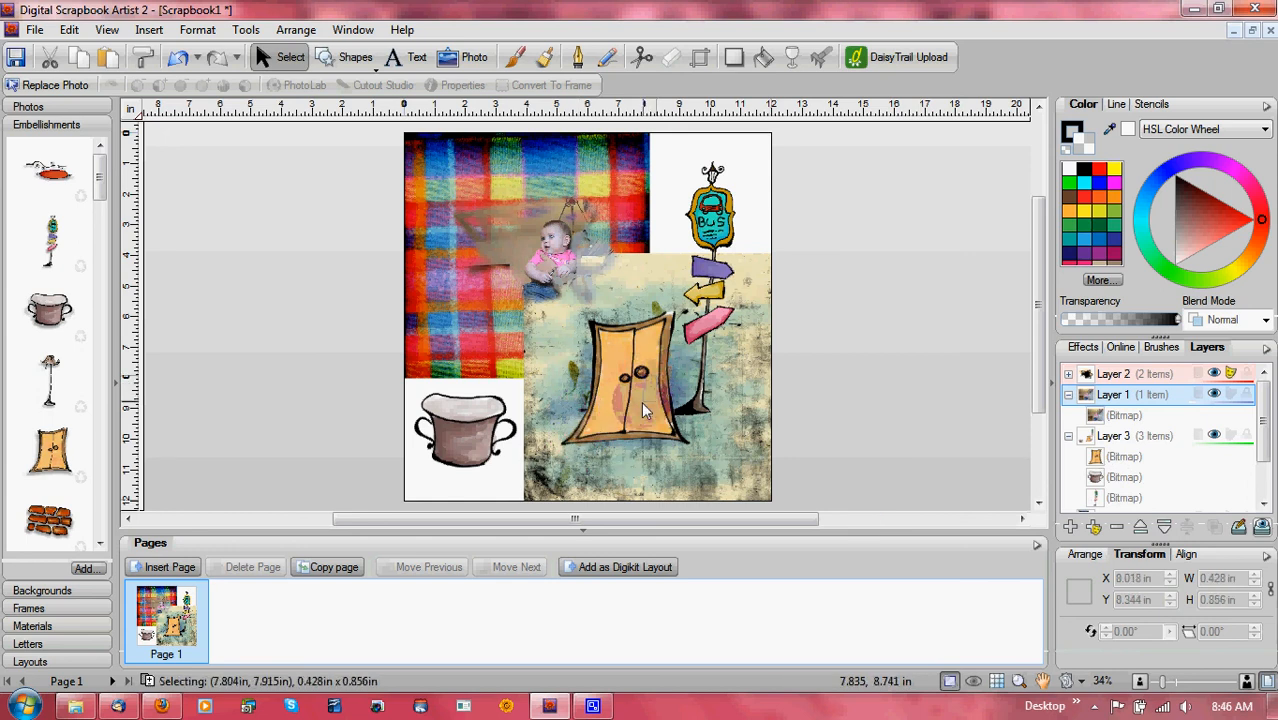
pyautogui.click(1113, 437)
pyautogui.moveTo(622, 398)
pyautogui.mouseDown()
pyautogui.moveTo(589, 427)
pyautogui.moveTo(622, 414)
pyautogui.moveTo(617, 423)
pyautogui.mouseUp()
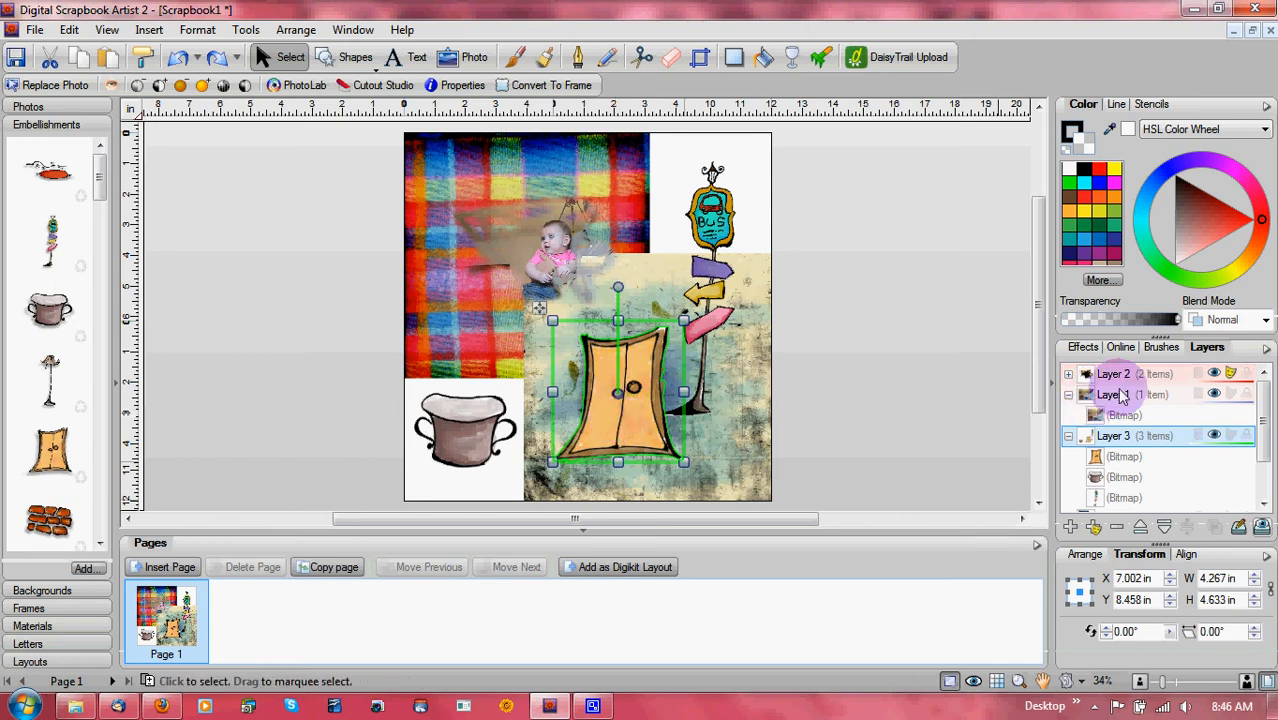
# - Position the door over the signpost at about X 8.9, Y 6.8 in, and reorder it beneath the signpost within Layer 3
pyautogui.click(1100, 477)
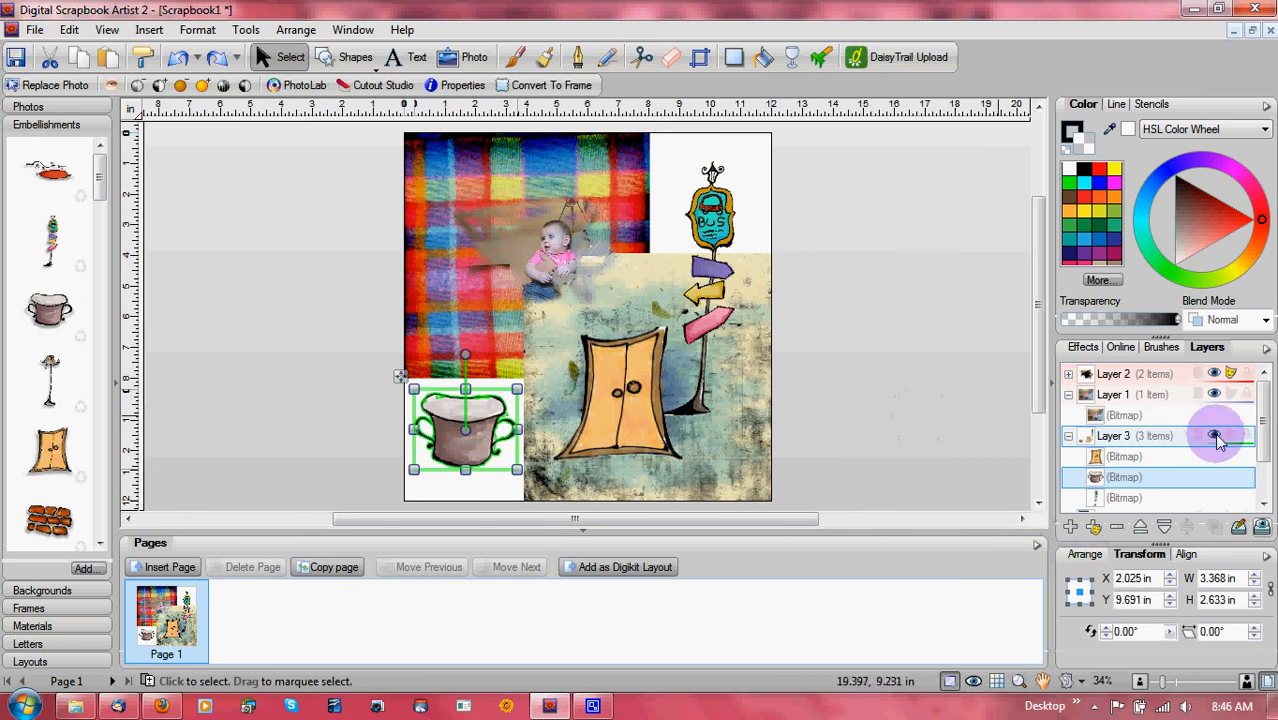
pyautogui.scroll(-3, 1262, 452)
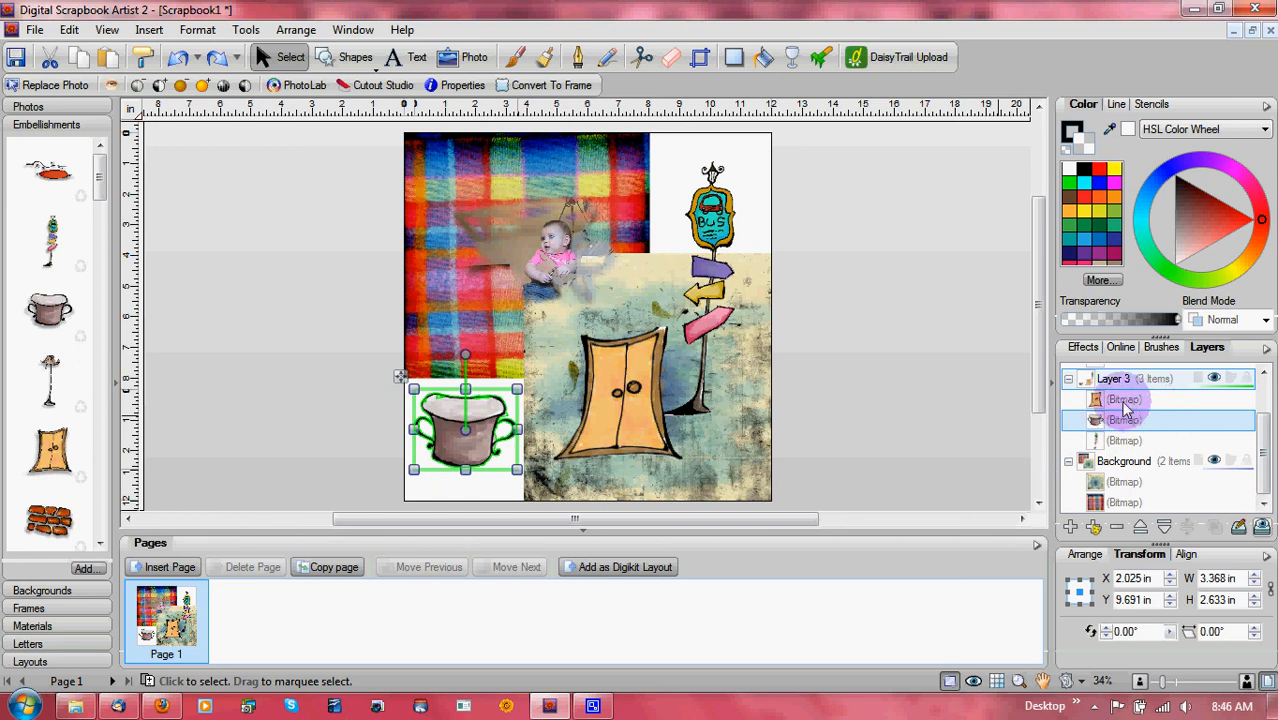
pyautogui.click(1123, 401)
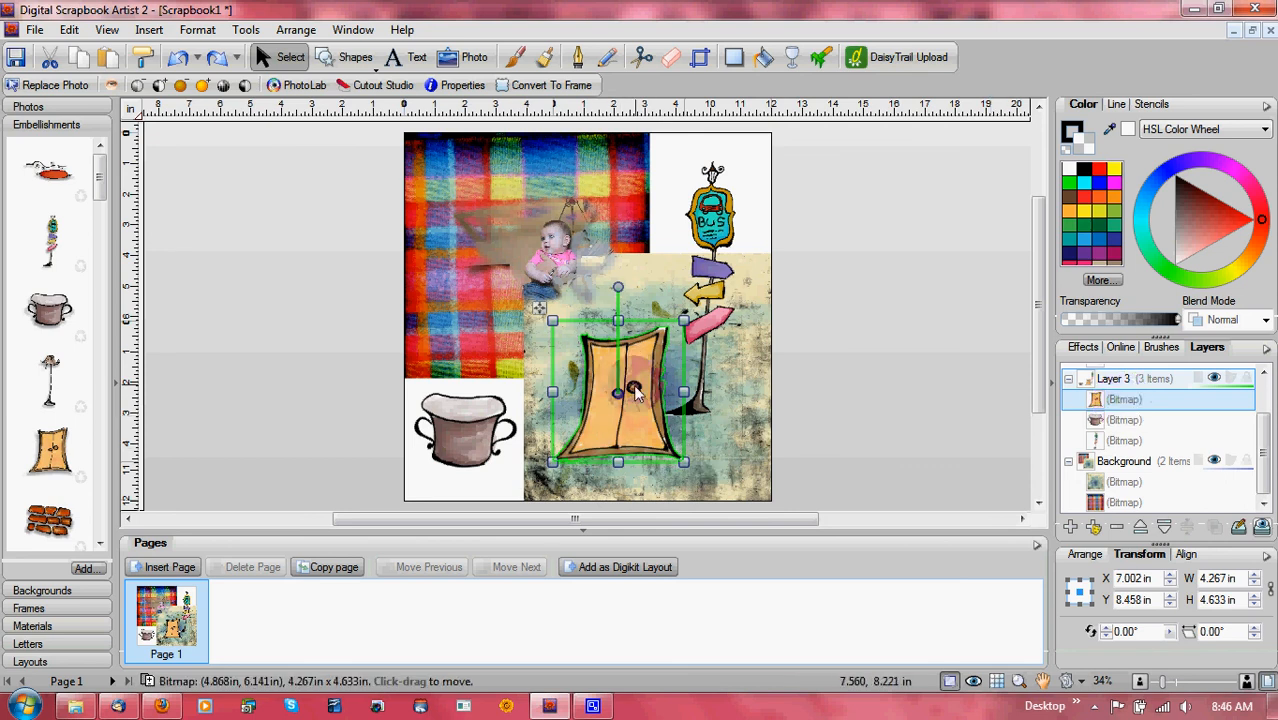
pyautogui.moveTo(633, 395); pyautogui.dragTo(693, 338)
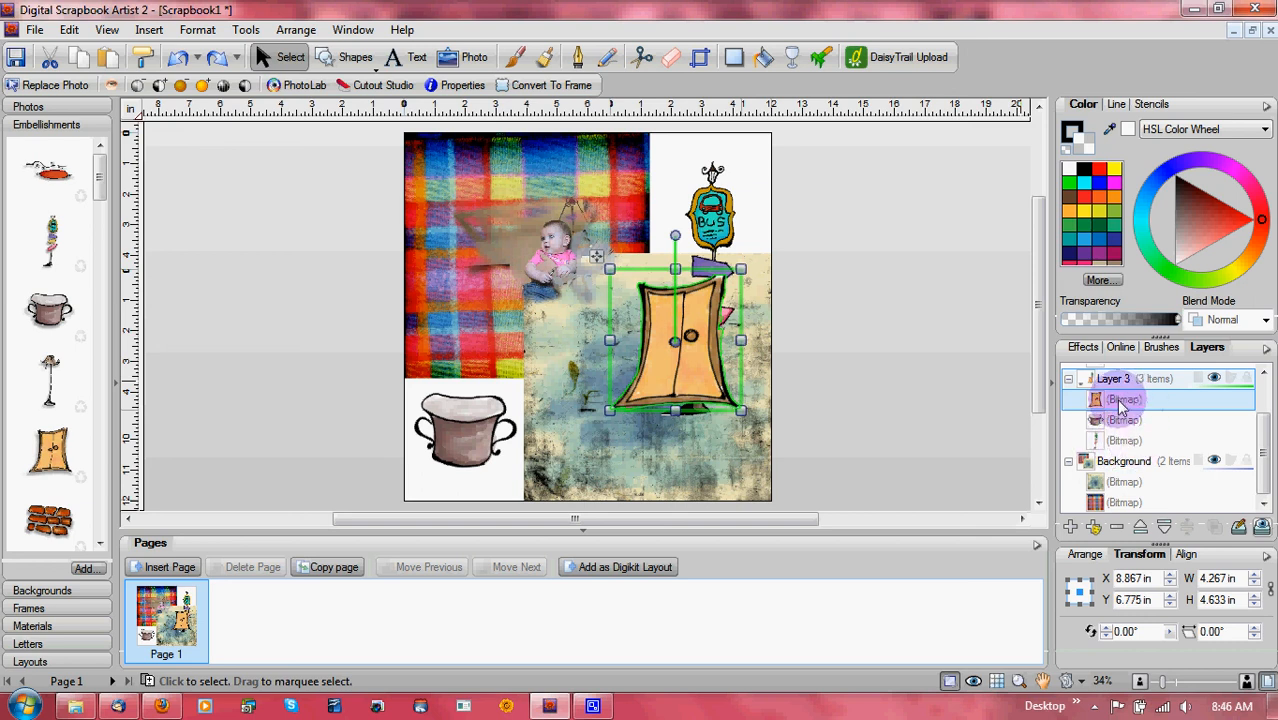
pyautogui.moveTo(1127, 440); pyautogui.dragTo(1128, 452)
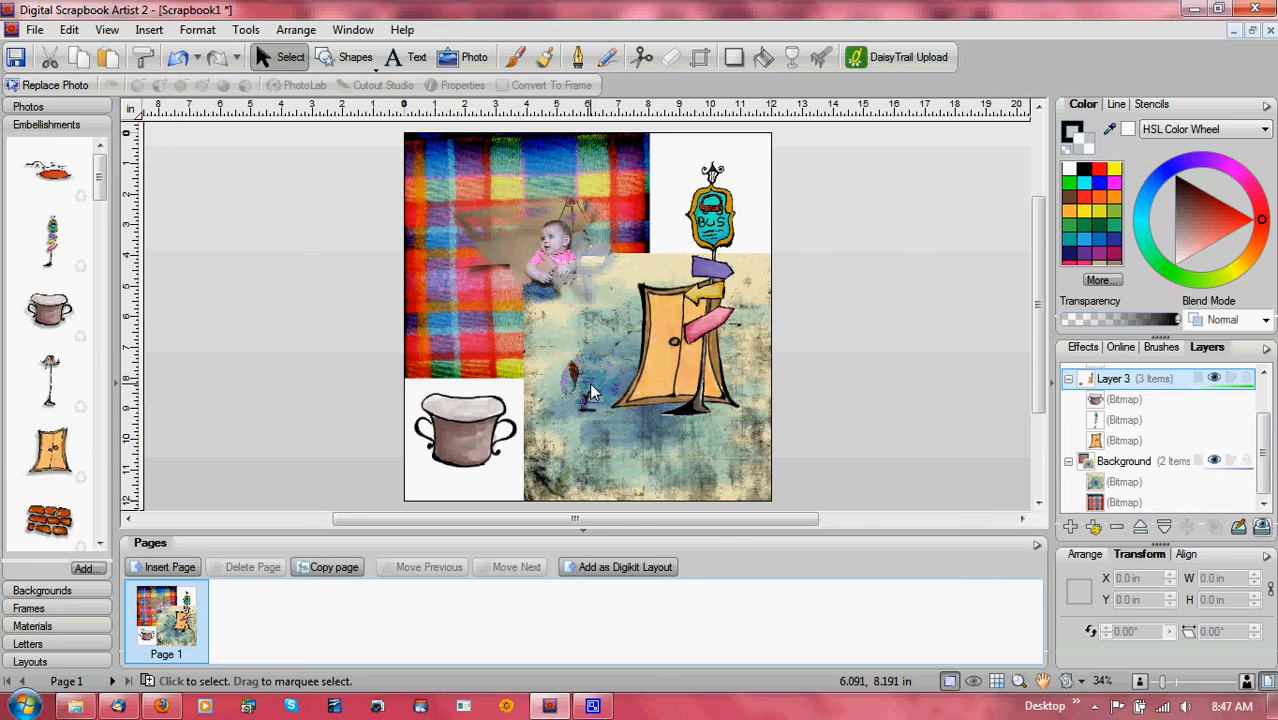
pyautogui.click(592, 706)
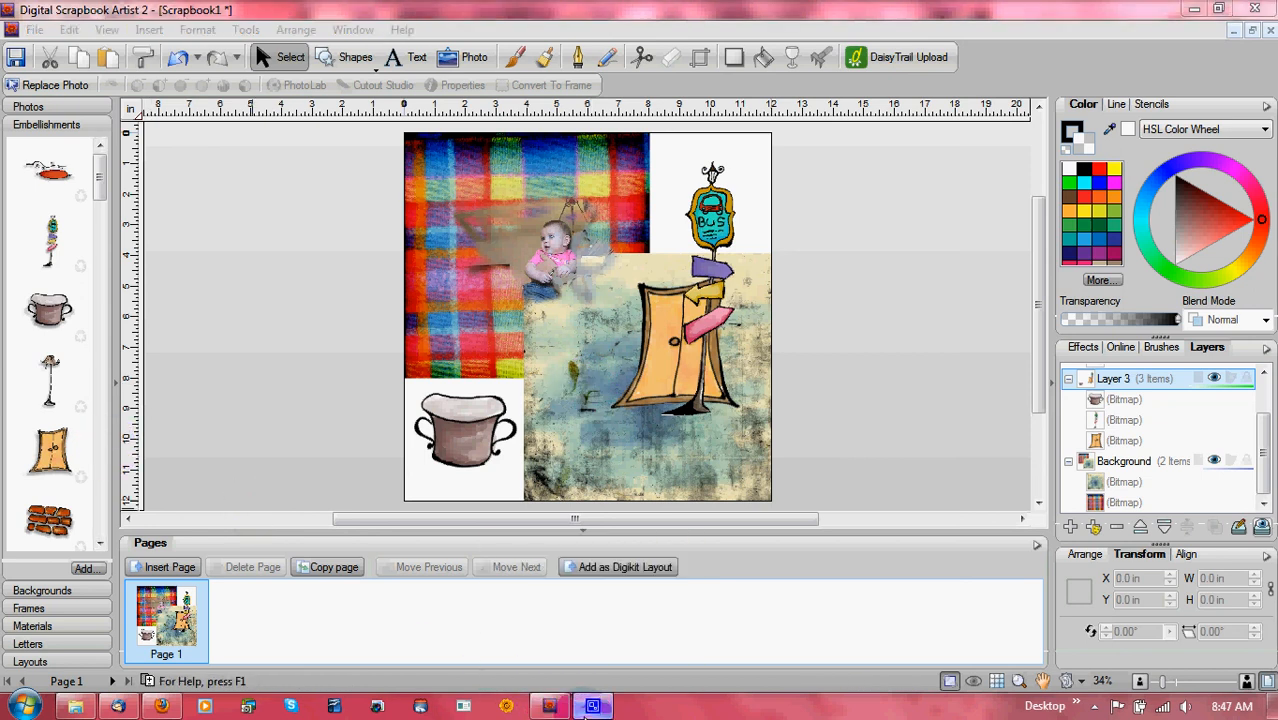